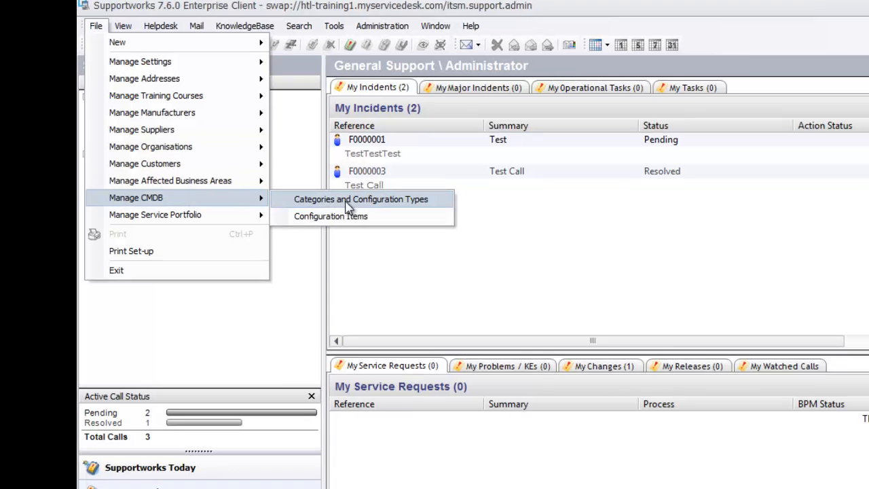
- Open the Hardware category from the CMDB categories and configuration types and display its configuration types
{"action": "left_click", "coordinate": [346, 204]}
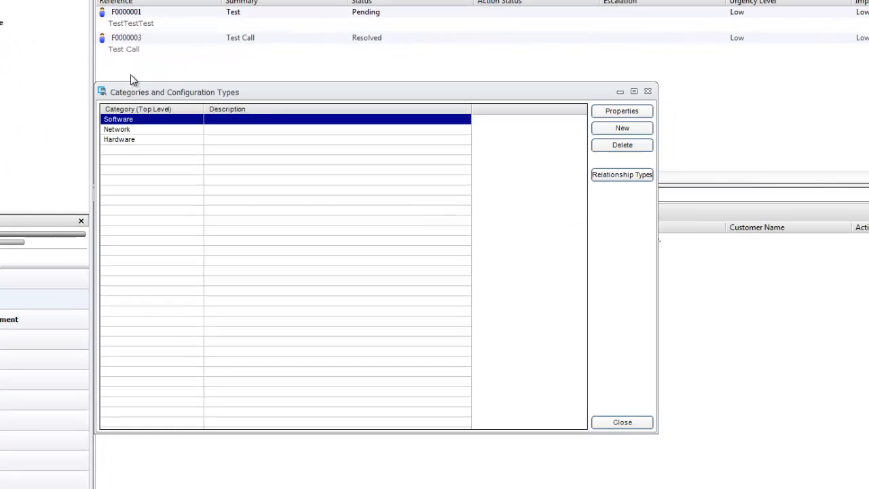
{"action": "left_click", "coordinate": [131, 140]}
{"action": "double_click", "coordinate": [148, 143]}
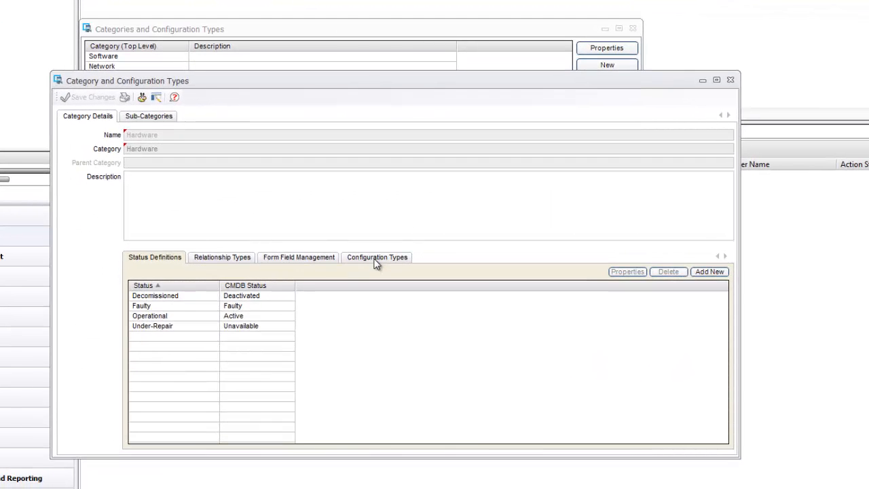
{"action": "left_click", "coordinate": [391, 320]}
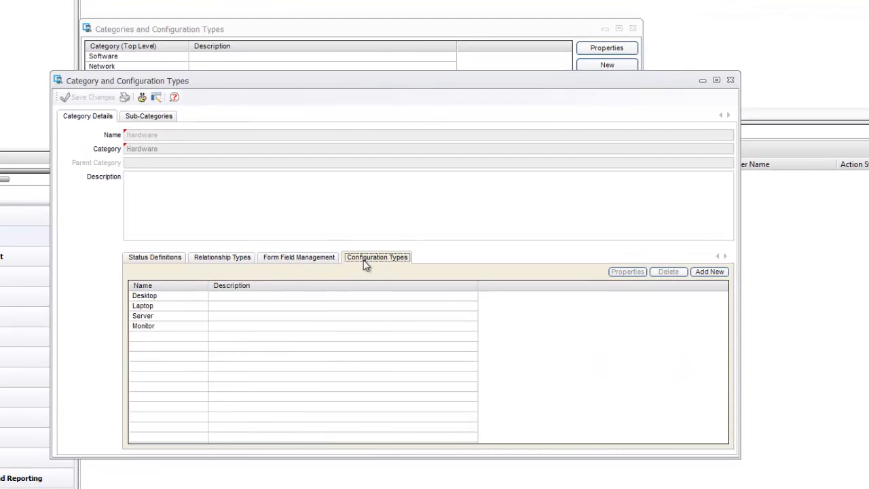
- Open the Desktop configuration type of the Hardware category and display its form field management settings
{"action": "left_click", "coordinate": [148, 294]}
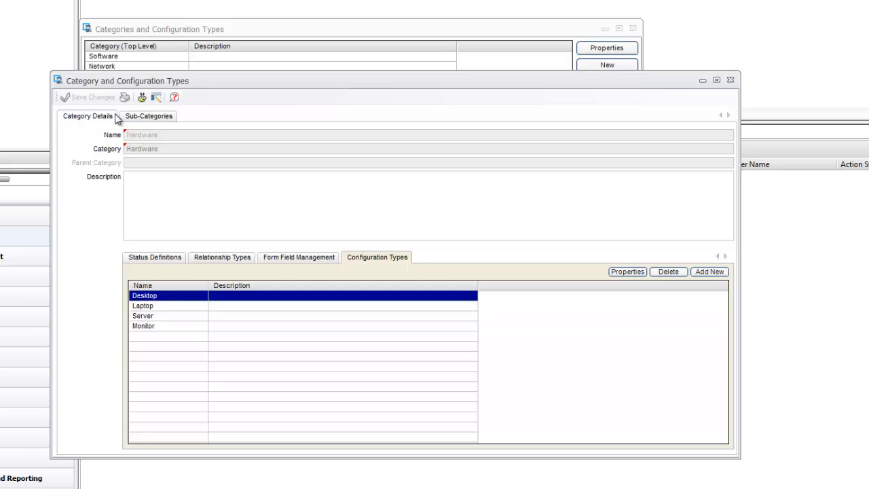
{"action": "left_click", "coordinate": [274, 260]}
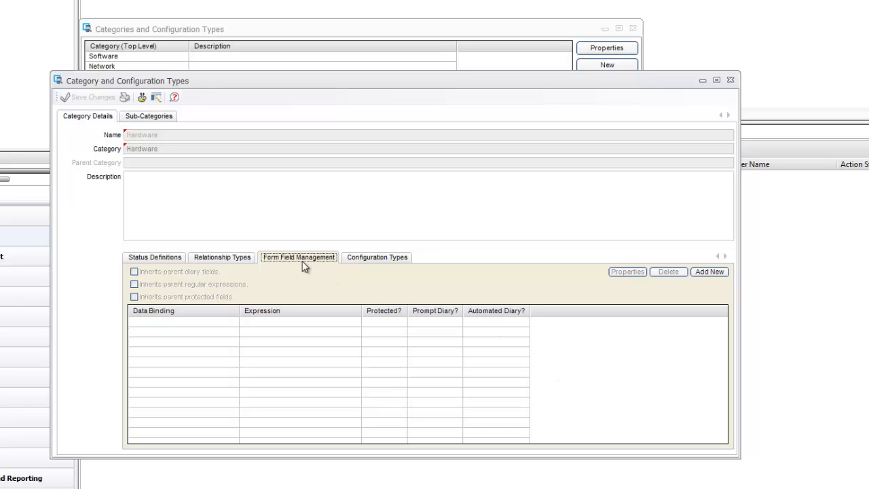
{"action": "left_click", "coordinate": [369, 259]}
{"action": "double_click", "coordinate": [201, 296]}
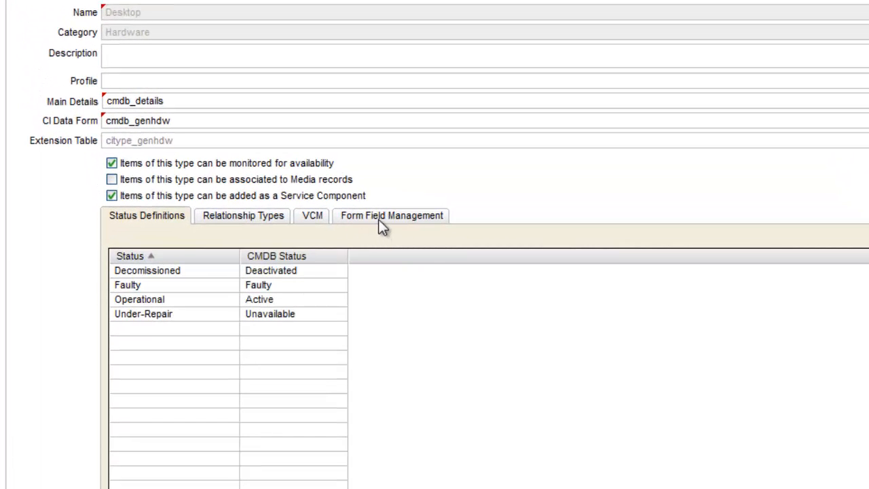
{"action": "left_click", "coordinate": [380, 217]}
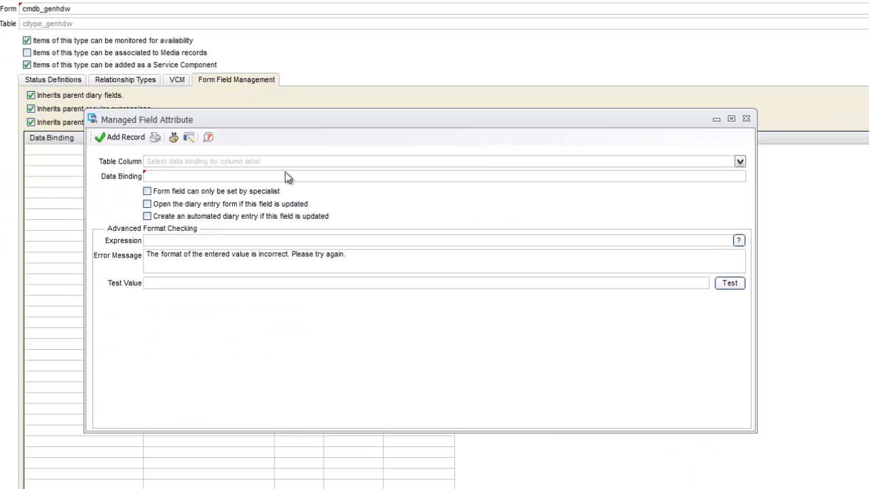
- Add a managed field for Description (config_itemi.description) that can only be set by a specialist, and close the configuration type and category windows
{"action": "left_click_drag", "start_coordinate": [258, 121], "coordinate": [264, 121]}
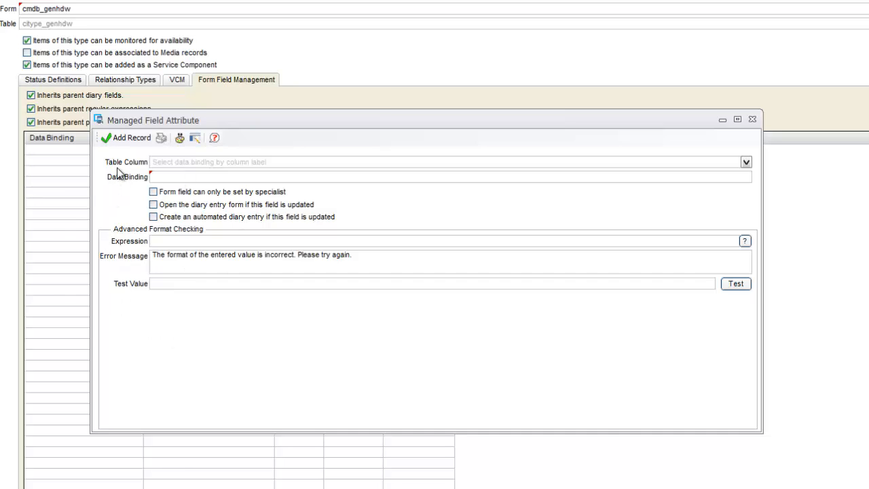
{"action": "left_click", "coordinate": [745, 163]}
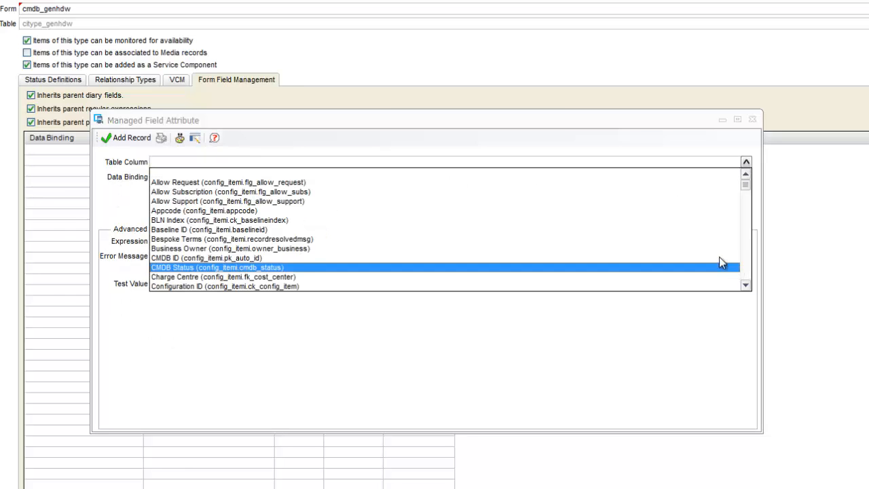
{"action": "left_click_drag", "start_coordinate": [745, 189], "coordinate": [746, 214]}
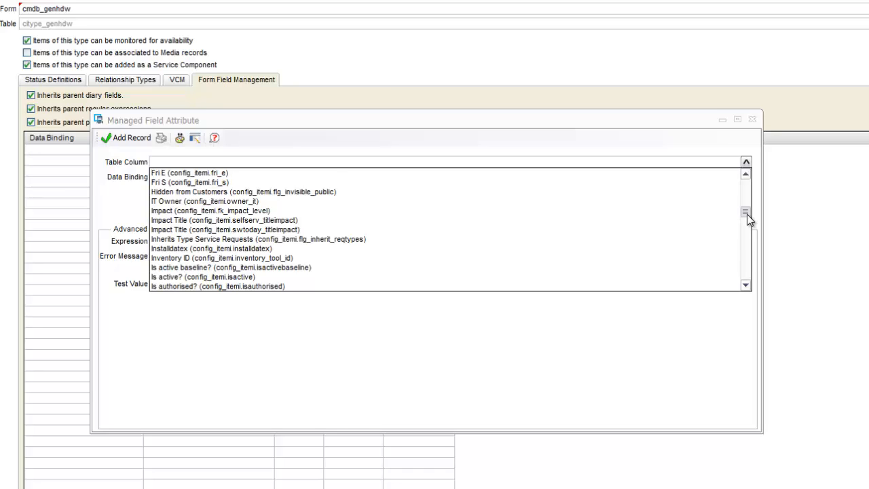
{"action": "left_click_drag", "start_coordinate": [747, 214], "coordinate": [738, 287]}
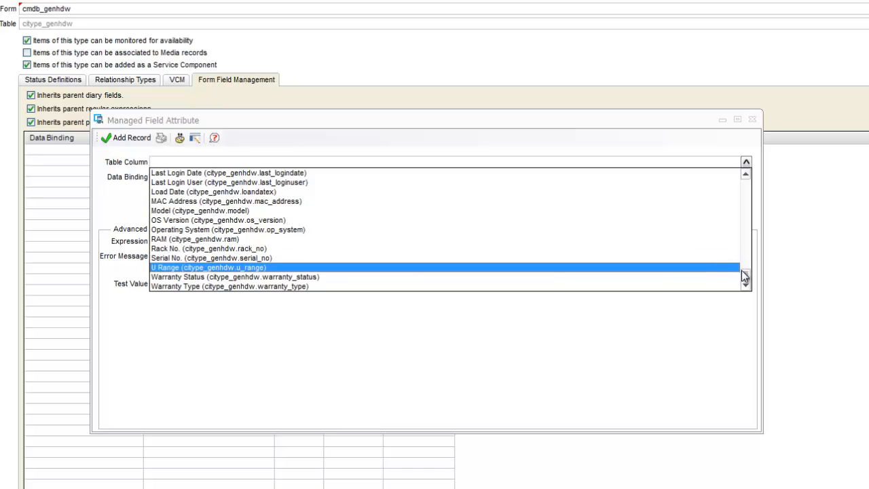
{"action": "left_click_drag", "start_coordinate": [744, 275], "coordinate": [751, 193]}
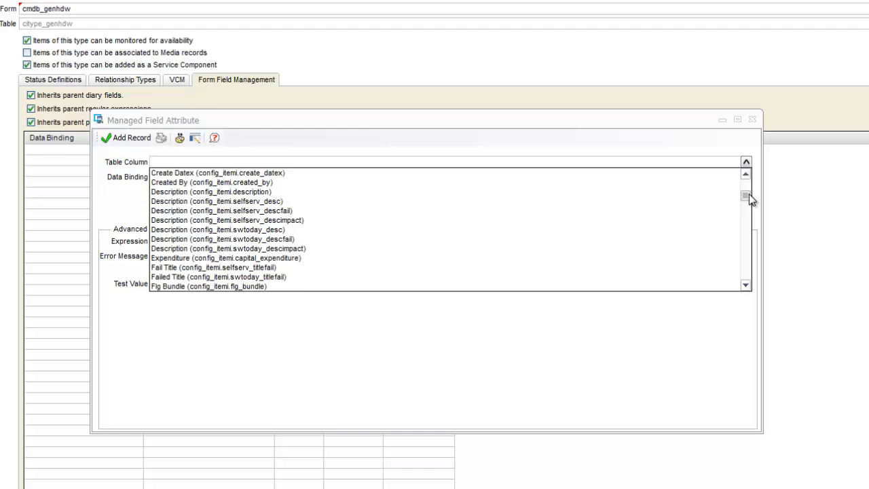
{"action": "left_click", "coordinate": [196, 192]}
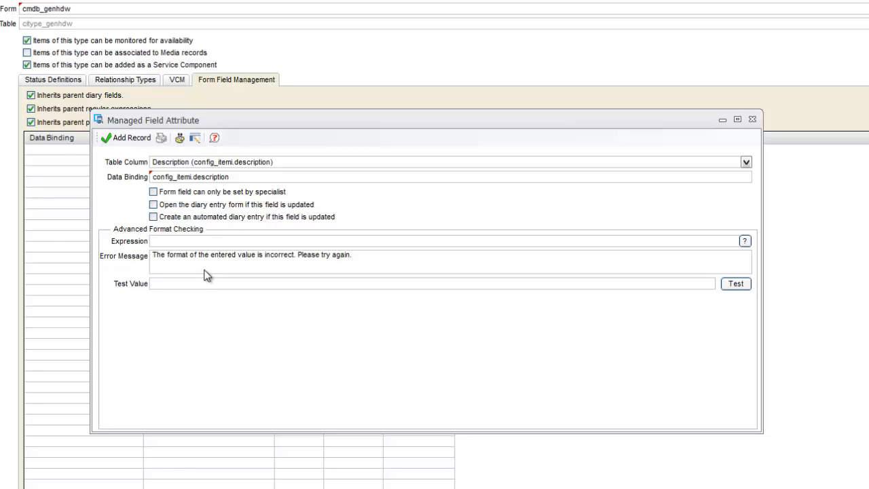
{"action": "left_click", "coordinate": [154, 192]}
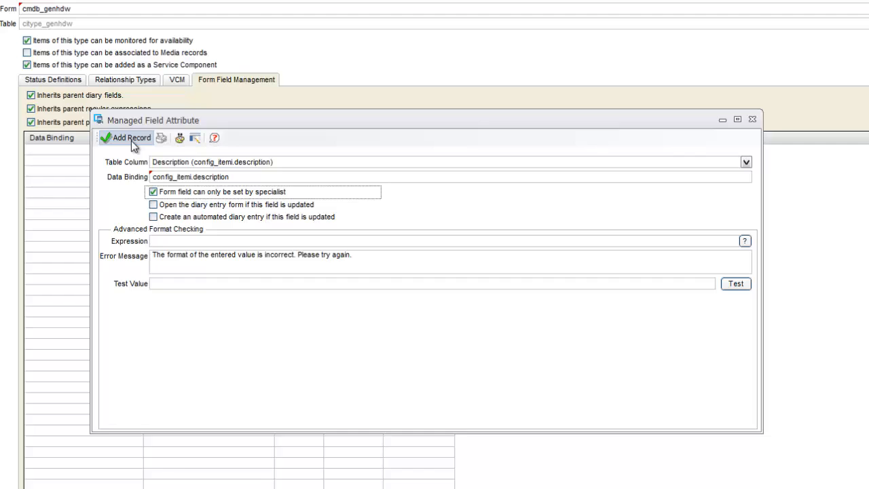
{"action": "left_click", "coordinate": [131, 139]}
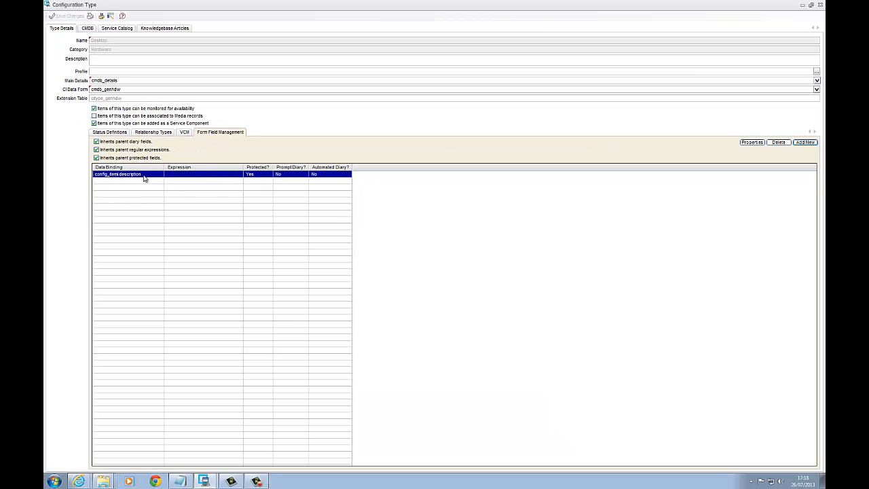
{"action": "left_click", "coordinate": [819, 5]}
{"action": "left_click", "coordinate": [597, 159]}
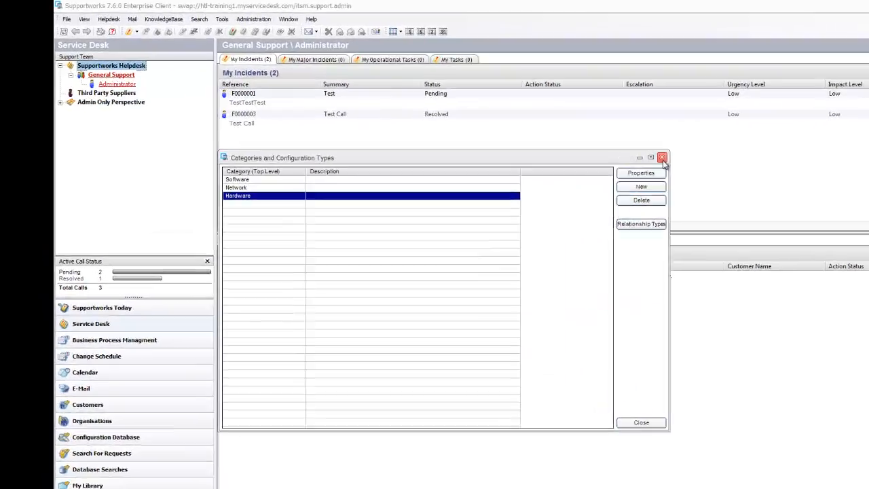
{"action": "left_click", "coordinate": [661, 161]}
- Check the "Is a Configuration specialist" permission in the Administrator analyst's ITSM application rights and apply the profile to the current session
{"action": "right_click", "coordinate": [86, 67]}
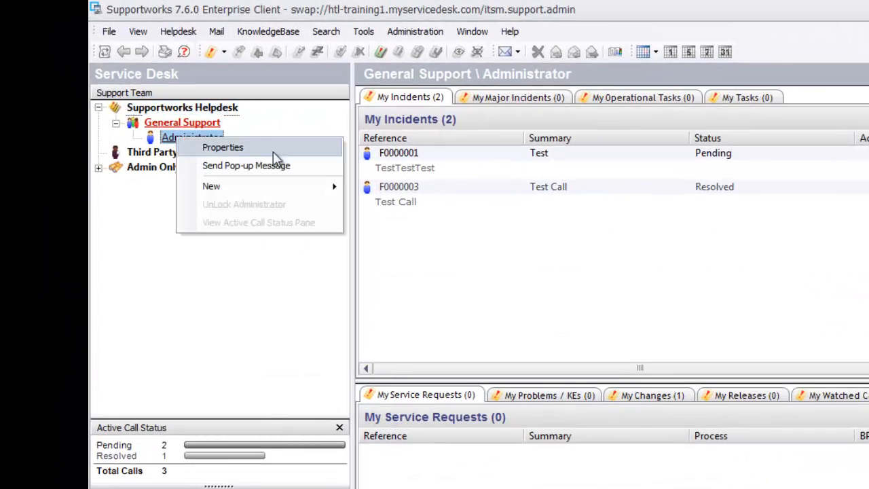
{"action": "left_click", "coordinate": [273, 151]}
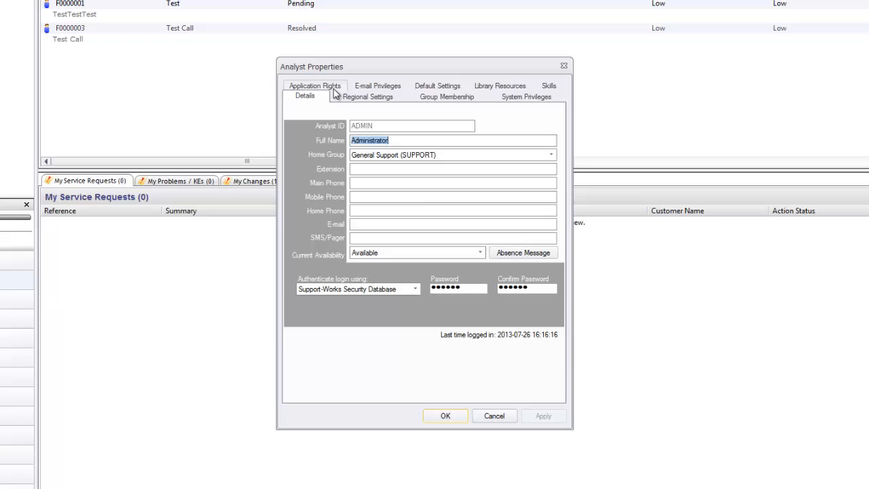
{"action": "left_click", "coordinate": [333, 88]}
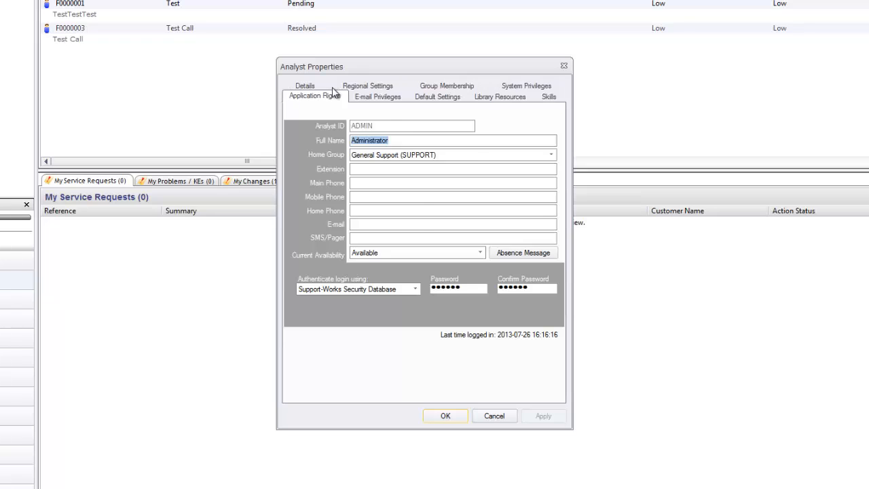
{"action": "left_click_drag", "start_coordinate": [554, 271], "coordinate": [554, 231]}
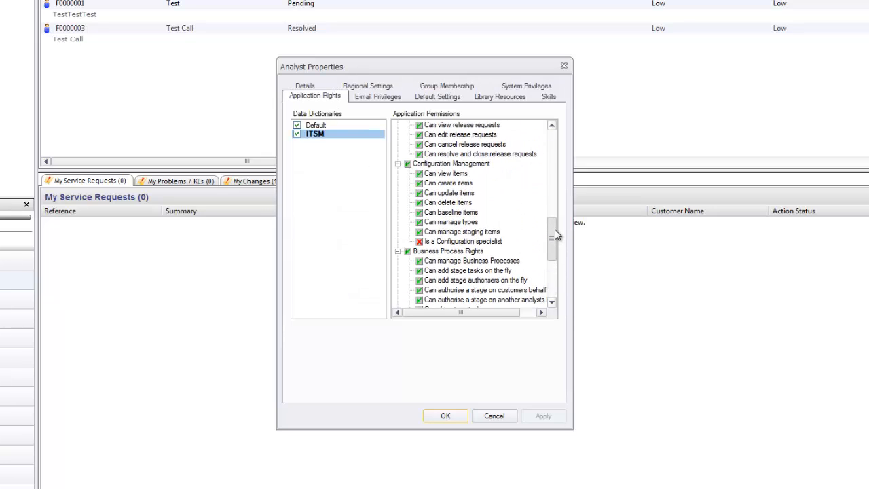
{"action": "left_click", "coordinate": [468, 242]}
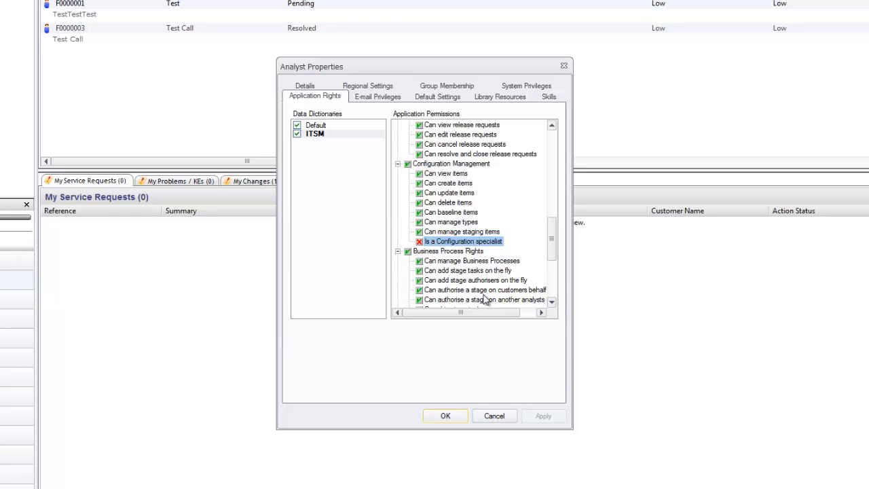
{"action": "left_click", "coordinate": [449, 416]}
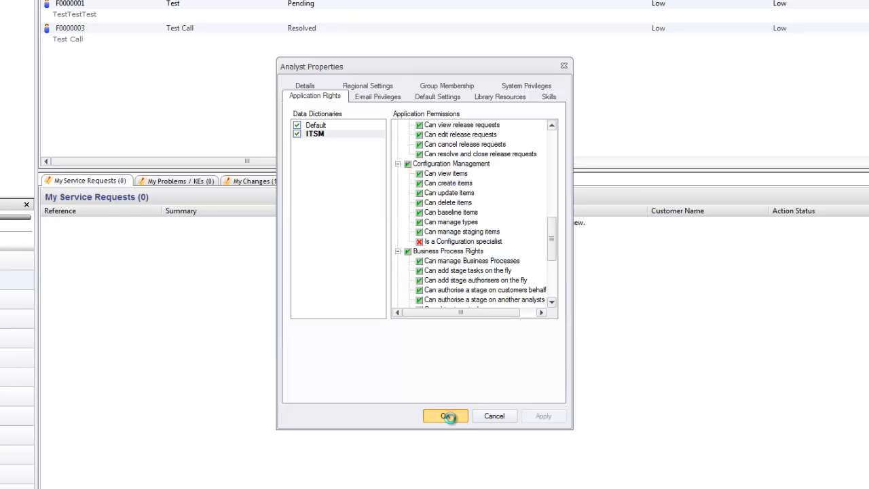
{"action": "left_click", "coordinate": [475, 276]}
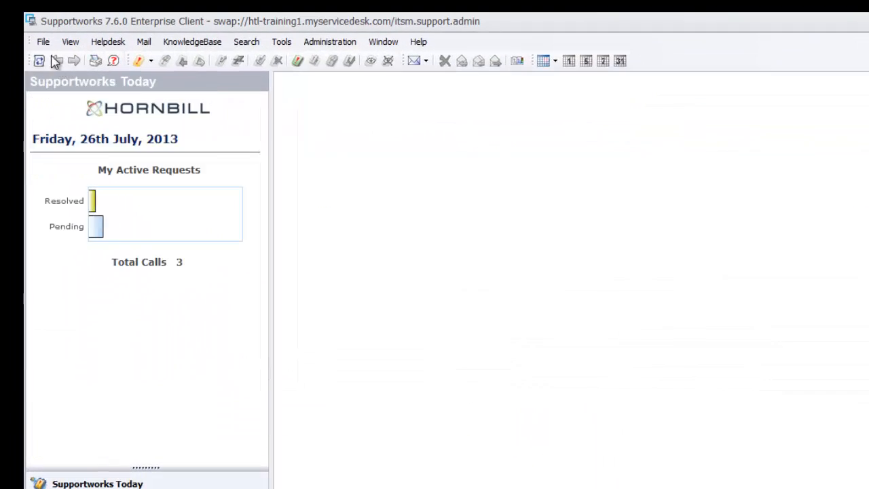
- Search all CMDB configuration items, open Asset2 to check whether its Description field can be edited, and close the item
{"action": "left_click", "coordinate": [43, 42]}
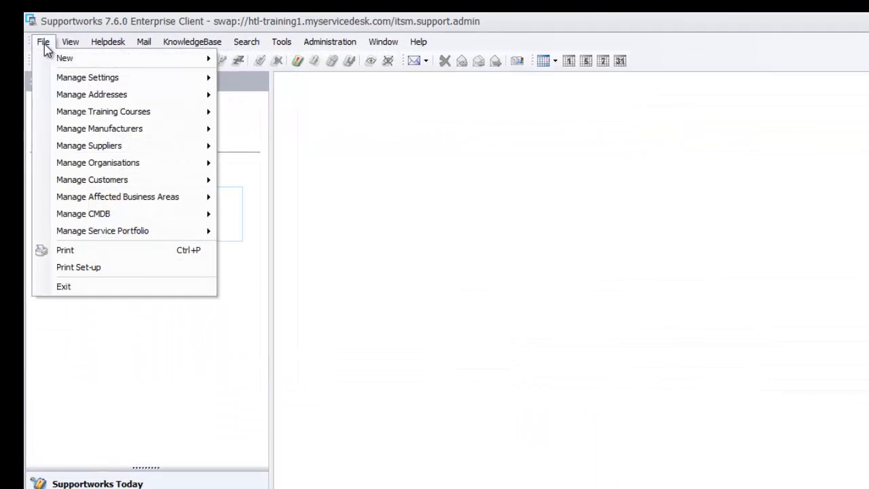
{"action": "mouse_move", "coordinate": [190, 214]}
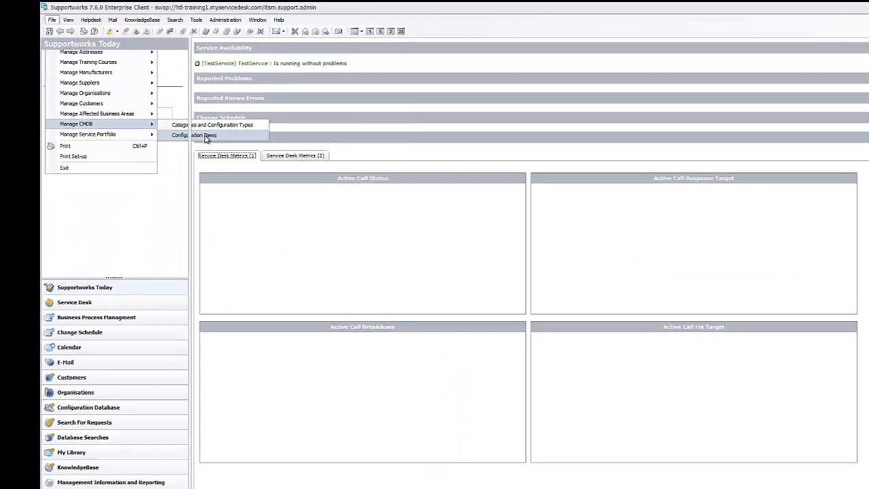
{"action": "left_click", "coordinate": [262, 195]}
{"action": "left_click", "coordinate": [801, 170]}
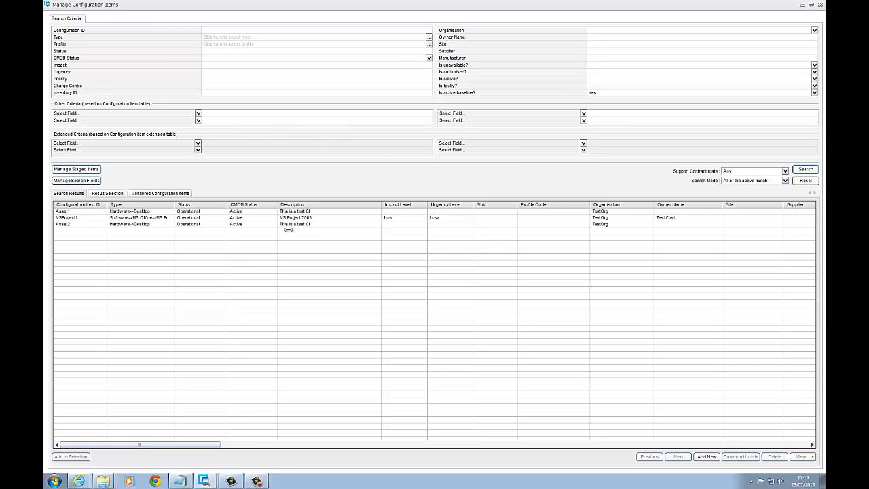
{"action": "left_click", "coordinate": [118, 225]}
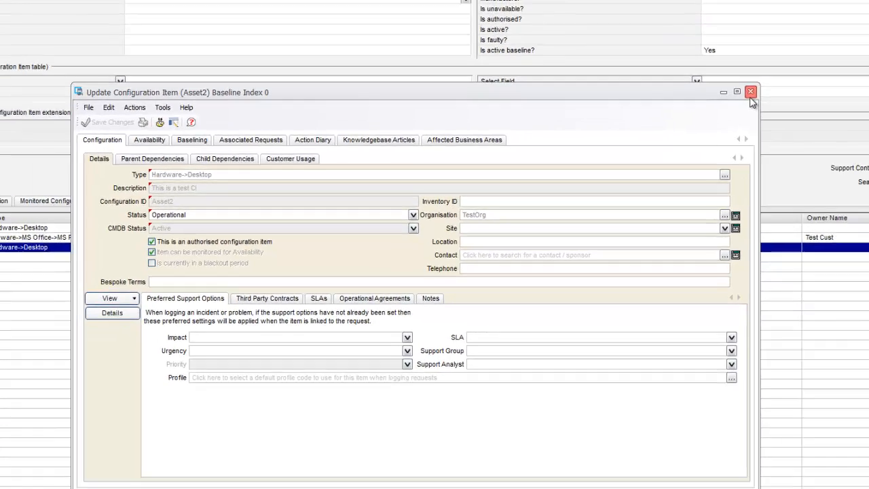
{"action": "left_click", "coordinate": [751, 93]}
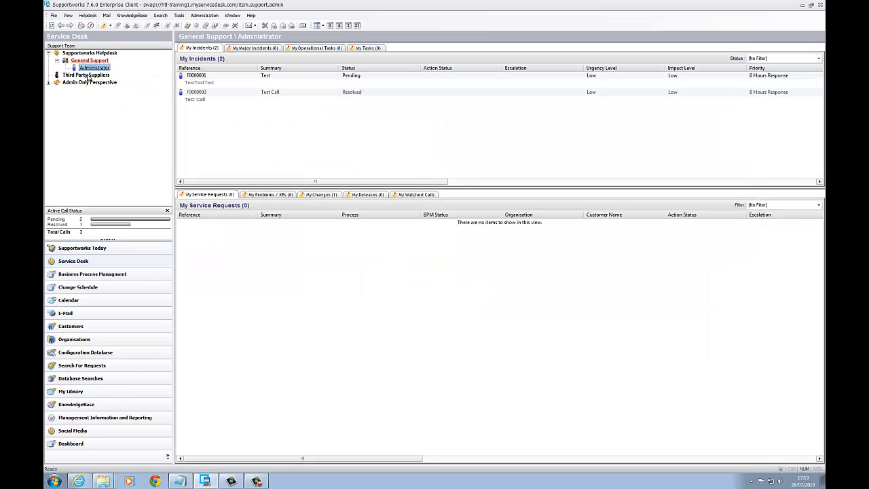
- Grant the Administrator analyst the "Is a Configuration specialist" right in the ITSM application permissions and apply the profile changes to the current session
{"action": "right_click", "coordinate": [93, 72]}
{"action": "left_click", "coordinate": [95, 76]}
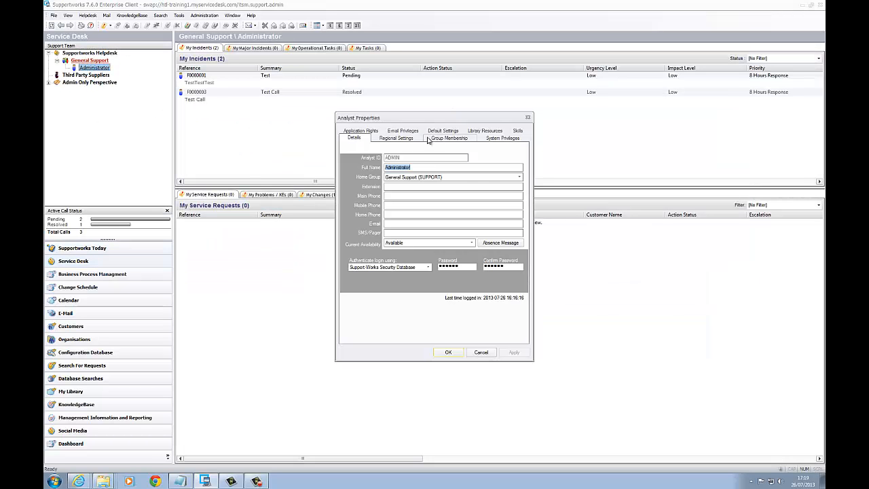
{"action": "left_click", "coordinate": [360, 130]}
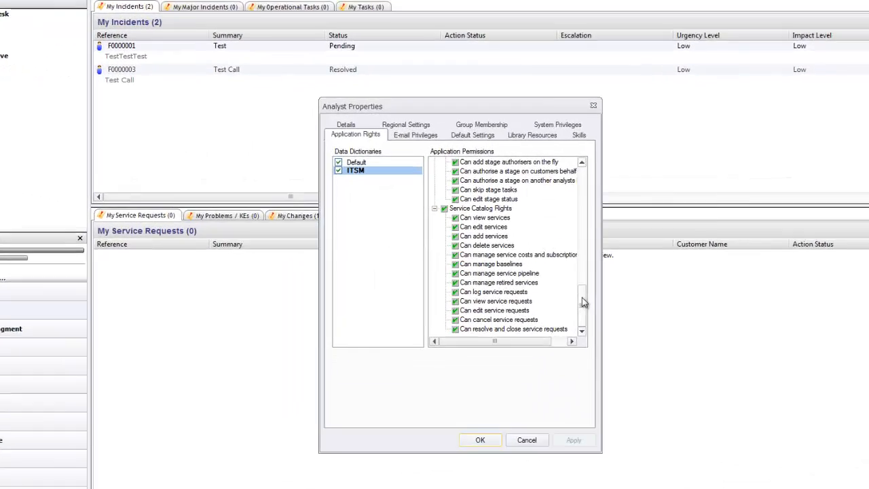
{"action": "left_click_drag", "start_coordinate": [520, 258], "coordinate": [520, 240]}
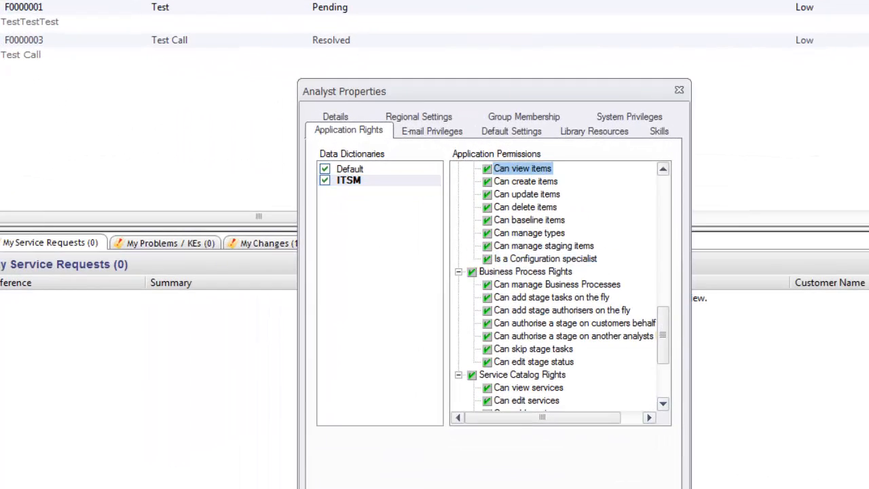
{"action": "left_click", "coordinate": [638, 487]}
{"action": "left_click", "coordinate": [462, 487]}
{"action": "left_click", "coordinate": [529, 371]}
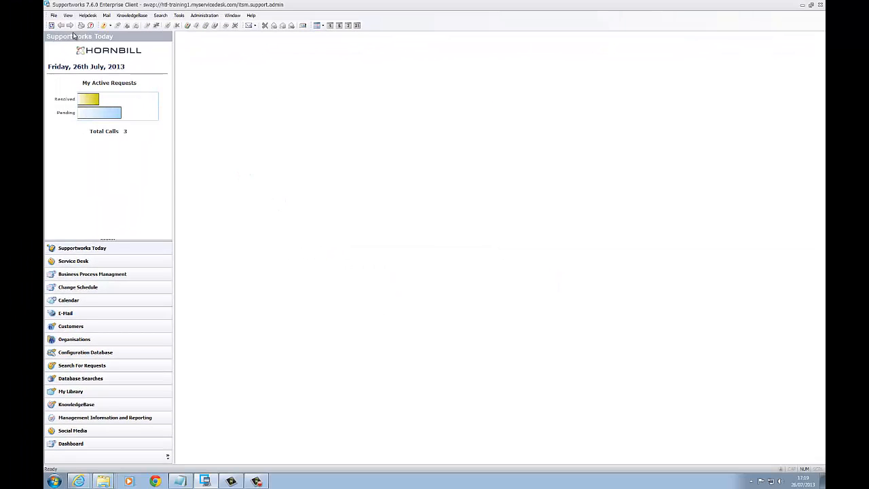
- Reopen Asset2 from the configuration items, test whether its Description text can be selected for editing, and close the item without changes
{"action": "left_click", "coordinate": [54, 15]}
{"action": "mouse_move", "coordinate": [125, 110]}
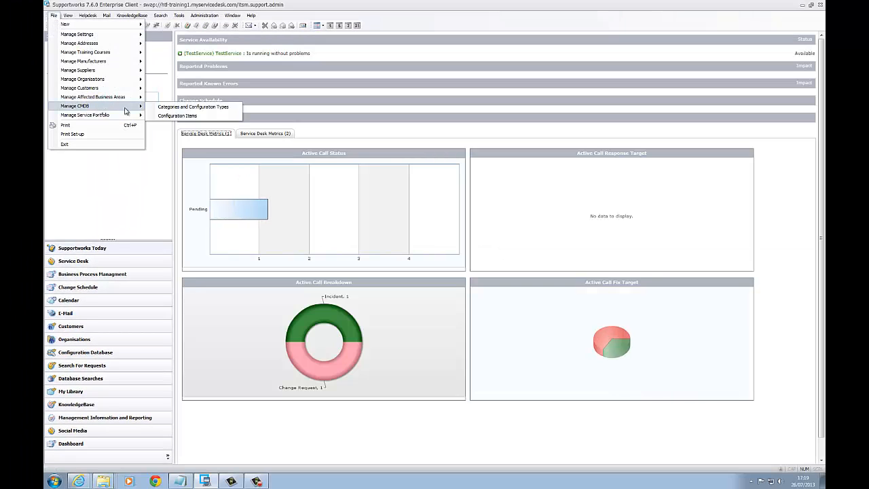
{"action": "left_click", "coordinate": [170, 115]}
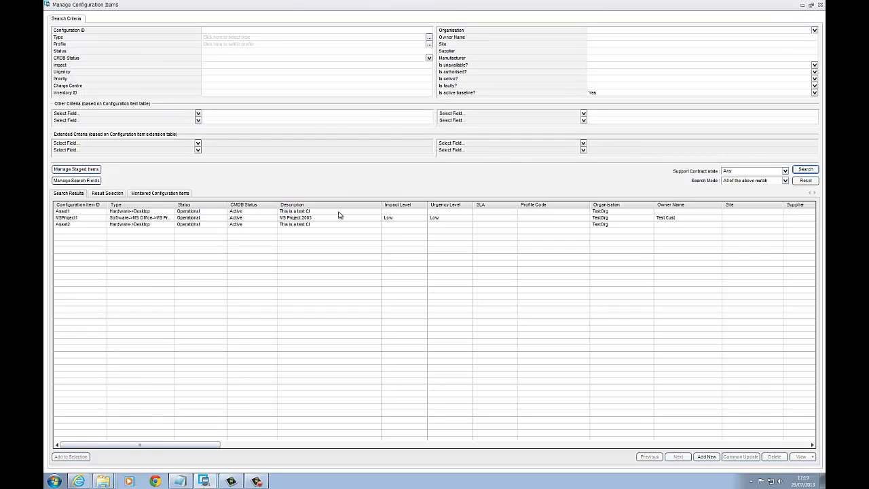
{"action": "double_click", "coordinate": [141, 225]}
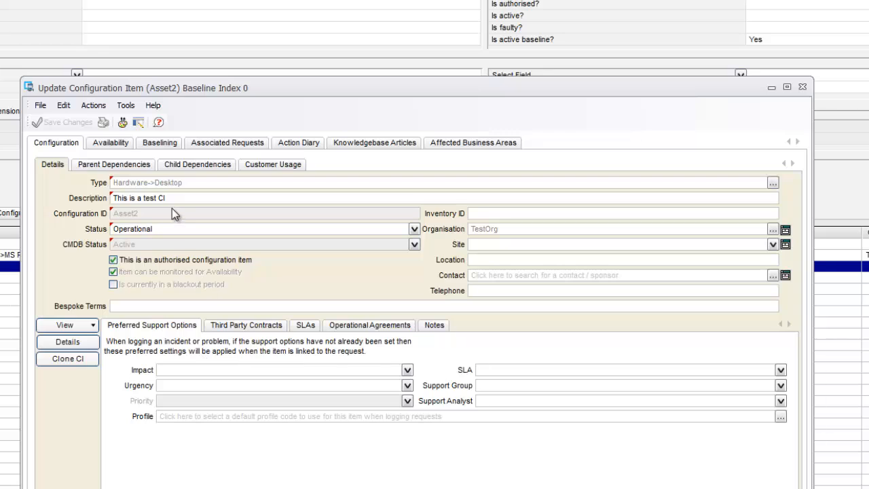
{"action": "left_click_drag", "start_coordinate": [168, 198], "coordinate": [110, 198]}
{"action": "left_click", "coordinate": [178, 199]}
{"action": "left_click", "coordinate": [804, 89]}
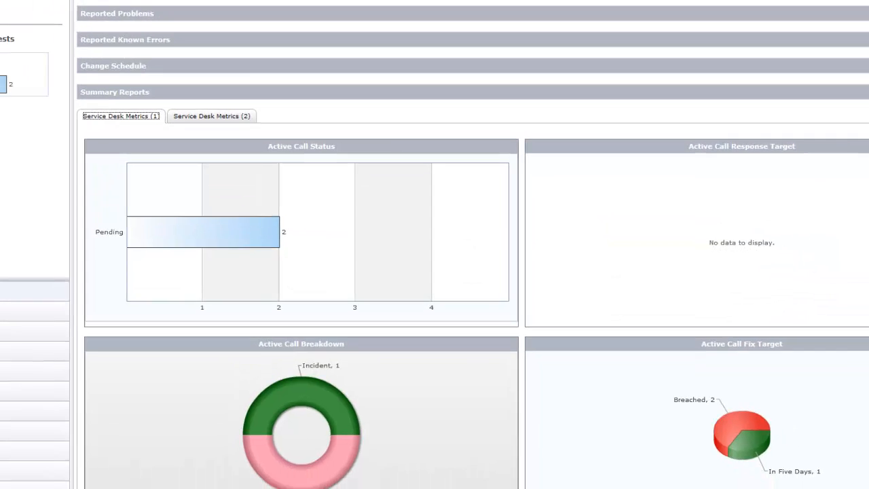
- Open the managed field attribute for the description column of the Desktop configuration type in the Hardware category
{"action": "left_click", "coordinate": [54, 15]}
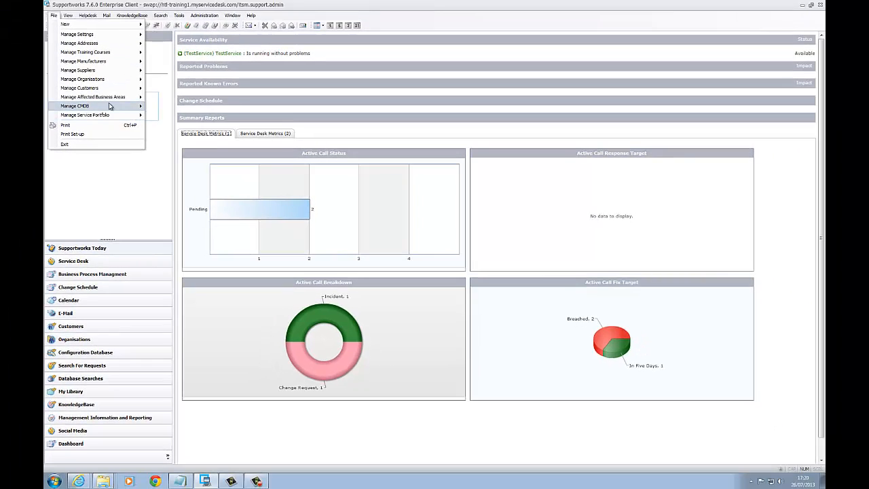
{"action": "mouse_move", "coordinate": [109, 106]}
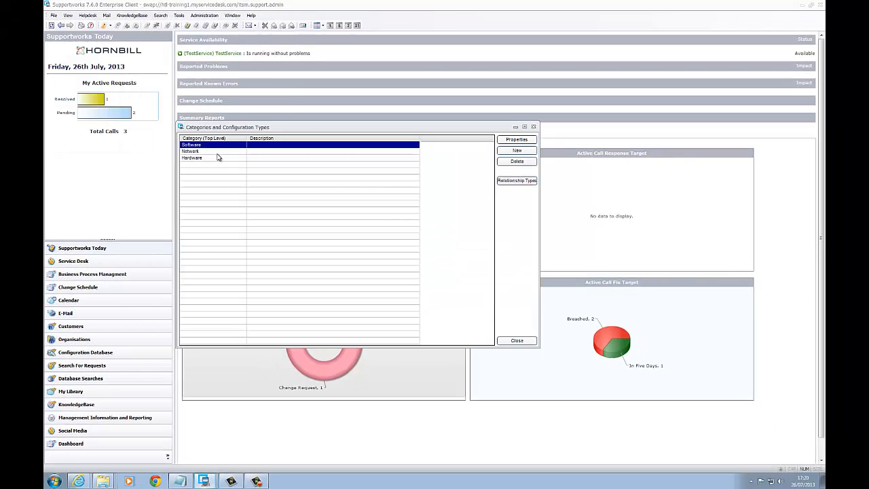
{"action": "double_click", "coordinate": [198, 158]}
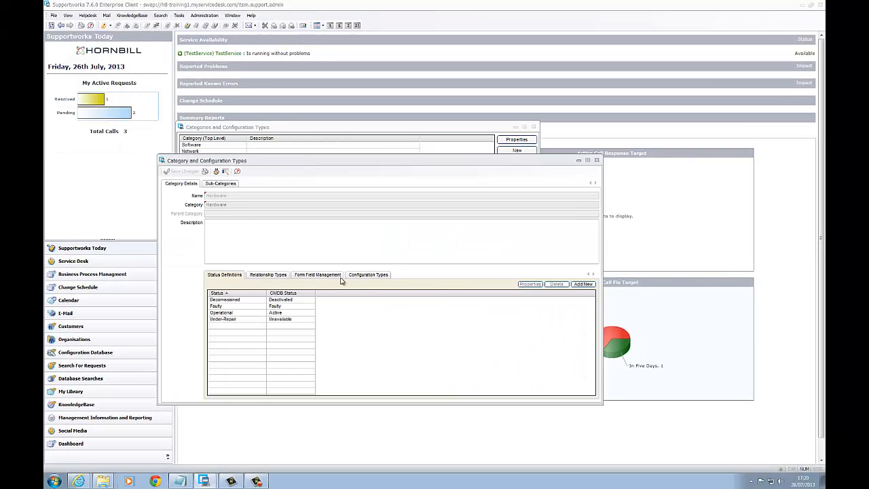
{"action": "left_click", "coordinate": [367, 275]}
{"action": "double_click", "coordinate": [231, 299]}
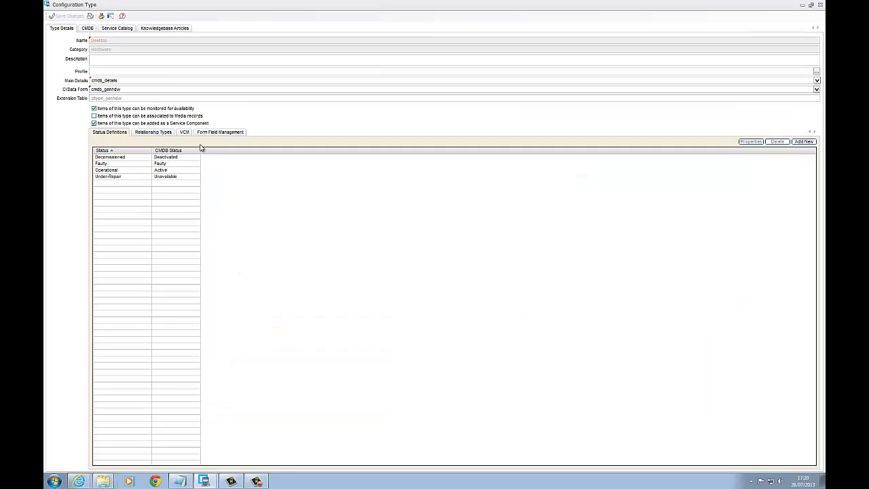
{"action": "left_click", "coordinate": [212, 133]}
{"action": "double_click", "coordinate": [146, 156]}
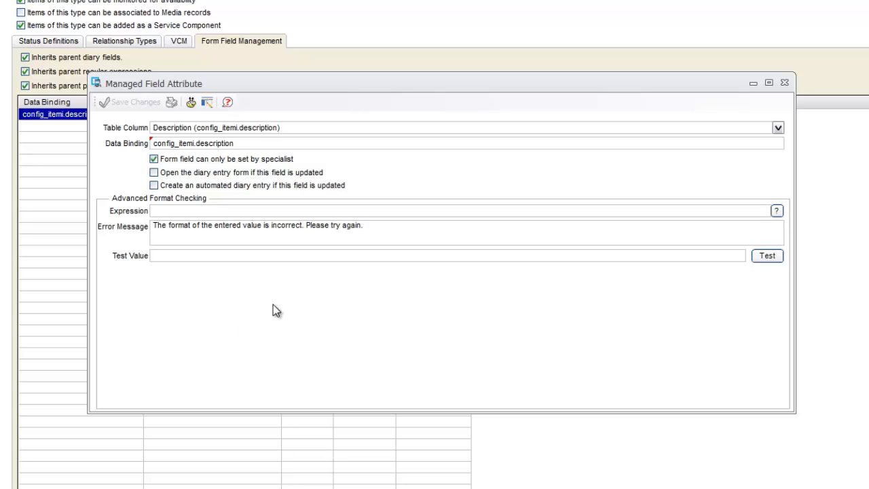
- Enable only the diary entry form option for updates to the Description field, save the attribute, and close the configuration type windows
{"action": "left_click", "coordinate": [153, 173]}
{"action": "left_click", "coordinate": [155, 186]}
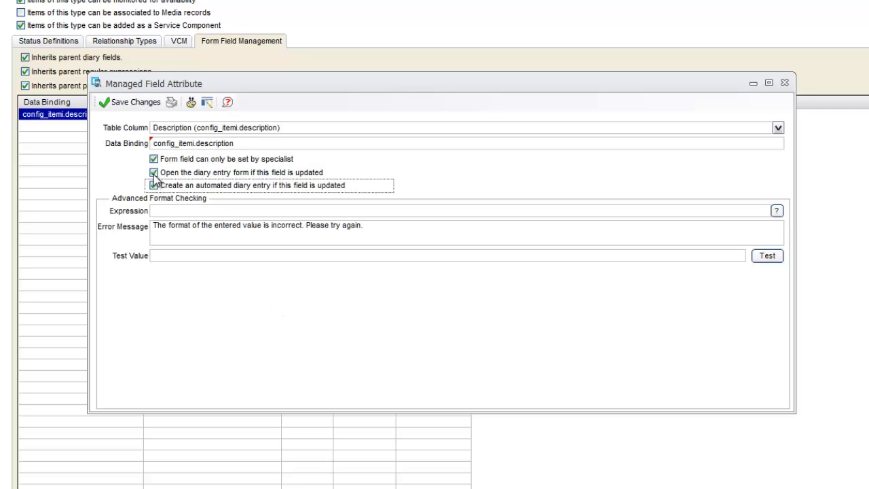
{"action": "left_click", "coordinate": [154, 173]}
{"action": "left_click", "coordinate": [155, 185]}
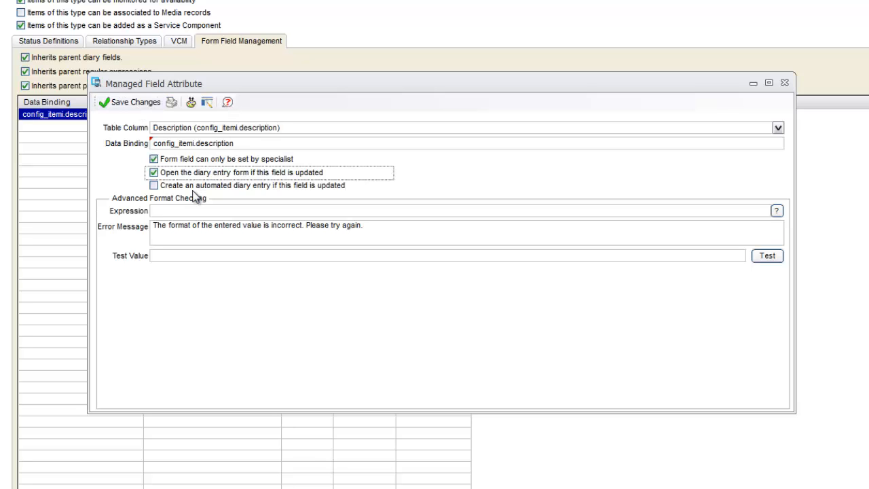
{"action": "left_click", "coordinate": [132, 110]}
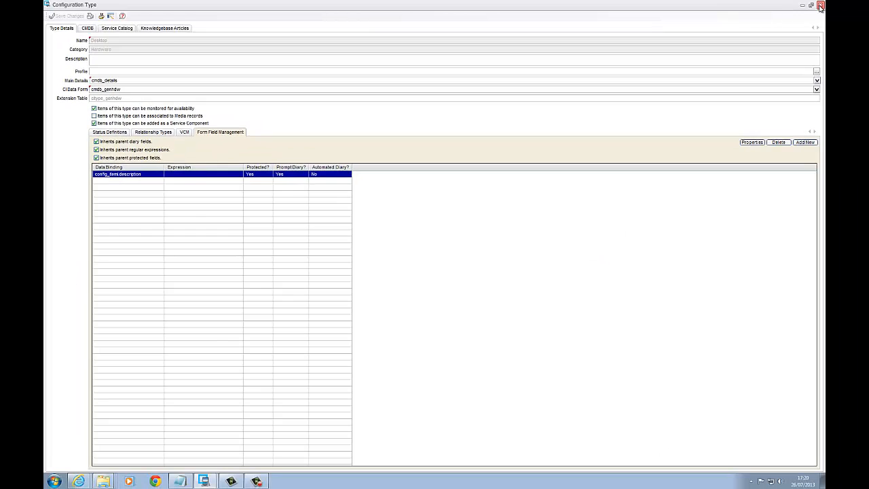
{"action": "left_click", "coordinate": [820, 5]}
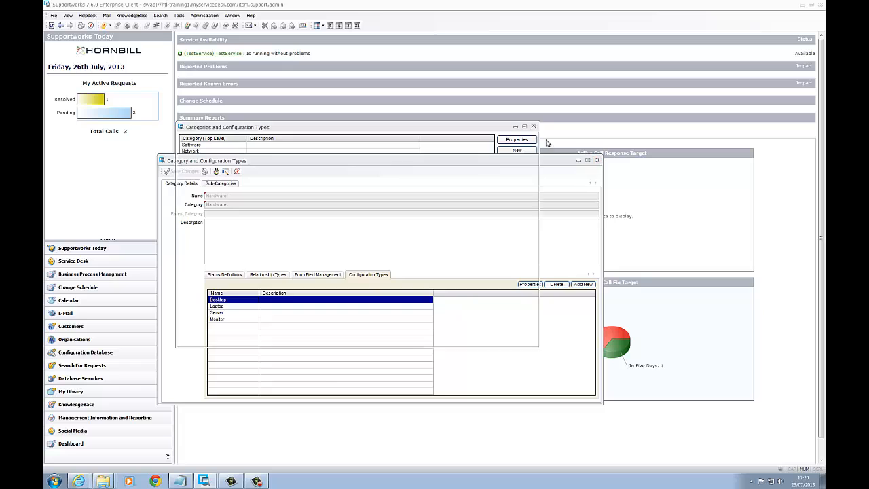
{"action": "left_click", "coordinate": [596, 160]}
{"action": "left_click", "coordinate": [533, 127]}
- Open Asset2 from the CMDB configuration items, change its Description to "This is a updated CI", and save the item
{"action": "left_click", "coordinate": [53, 15]}
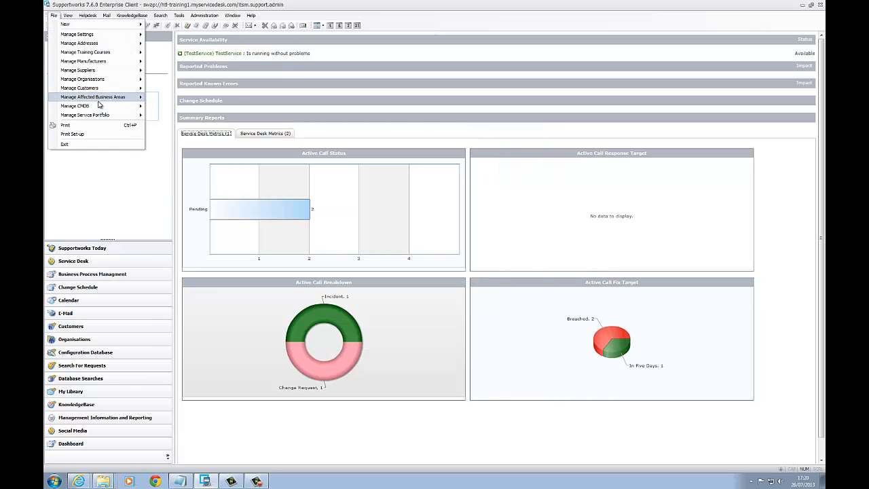
{"action": "left_click", "coordinate": [173, 119]}
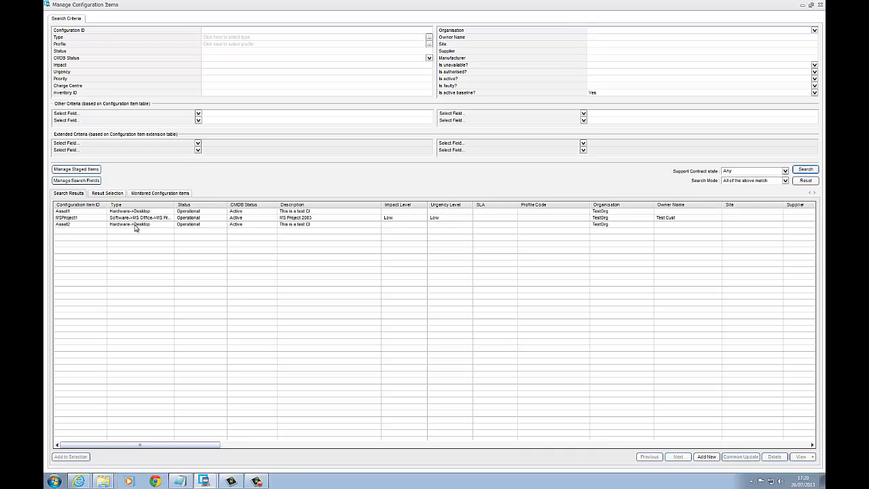
{"action": "left_click", "coordinate": [135, 224]}
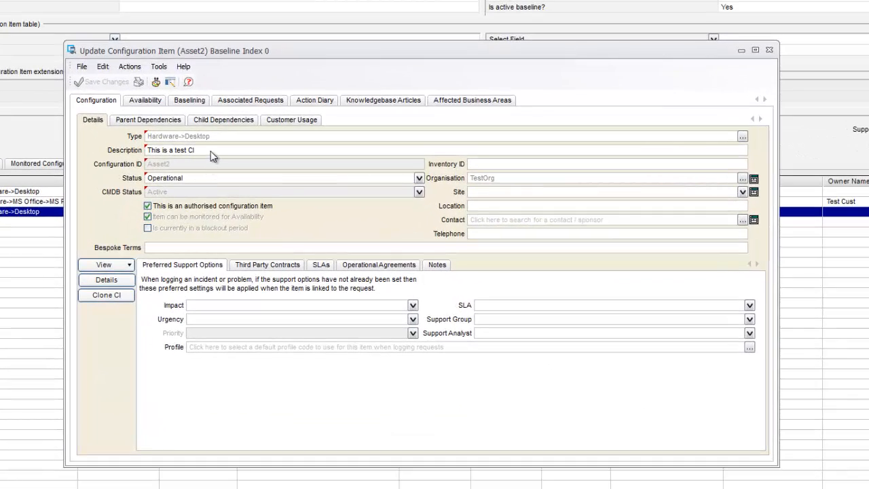
{"action": "left_click", "coordinate": [211, 151]}
{"action": "key", "text": "BackSpace"}
{"action": "key", "text": "BackSpace"}
{"action": "key", "text": "BackSpace"}
{"action": "key", "text": "BackSpace"}
{"action": "key", "text": "BackSpace"}
{"action": "key", "text": "BackSpace"}
{"action": "type", "text": "up"}
{"action": "left_click", "coordinate": [99, 82]}
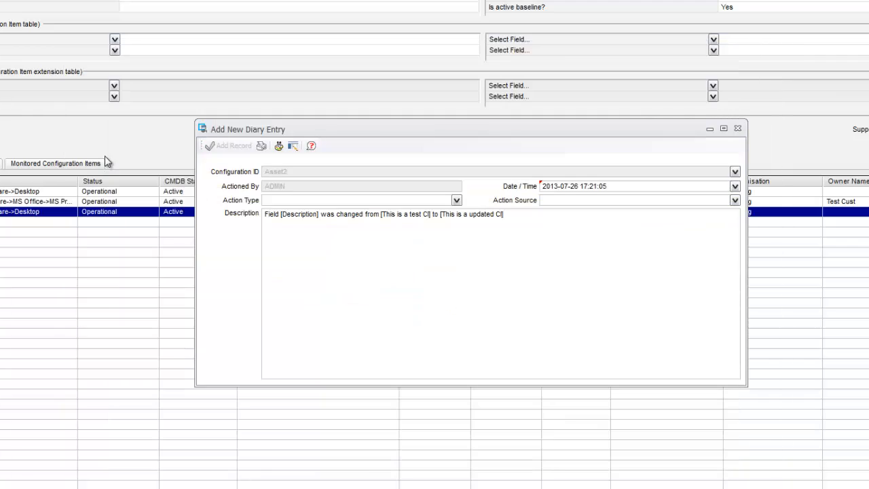
- Review the available action types in the prefilled diary entry for Asset2 and add the record without choosing one
{"action": "left_click_drag", "start_coordinate": [332, 132], "coordinate": [256, 157]}
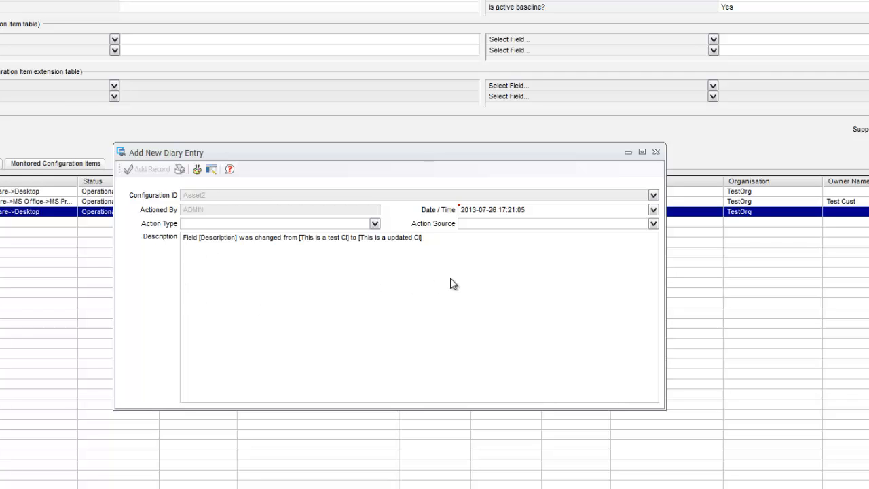
{"action": "left_click", "coordinate": [428, 273]}
{"action": "left_click", "coordinate": [374, 224]}
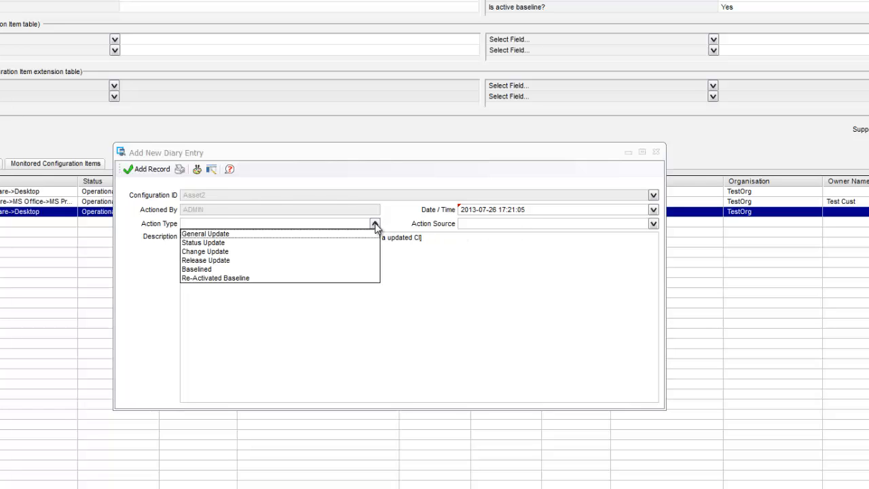
{"action": "left_click", "coordinate": [374, 224]}
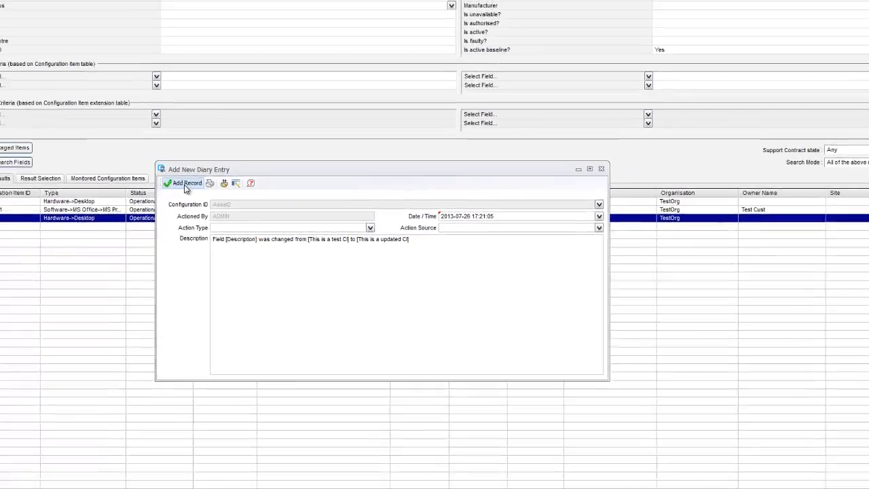
{"action": "left_click", "coordinate": [149, 169]}
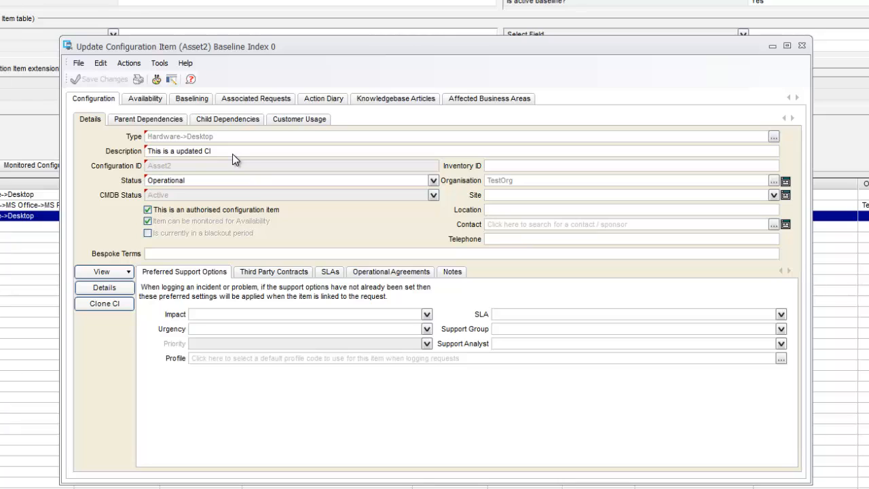
- Check the description change entry in Asset2's action diary, widen its Description column, and close the item and the configuration items search
{"action": "left_click", "coordinate": [329, 98]}
{"action": "left_click", "coordinate": [238, 156]}
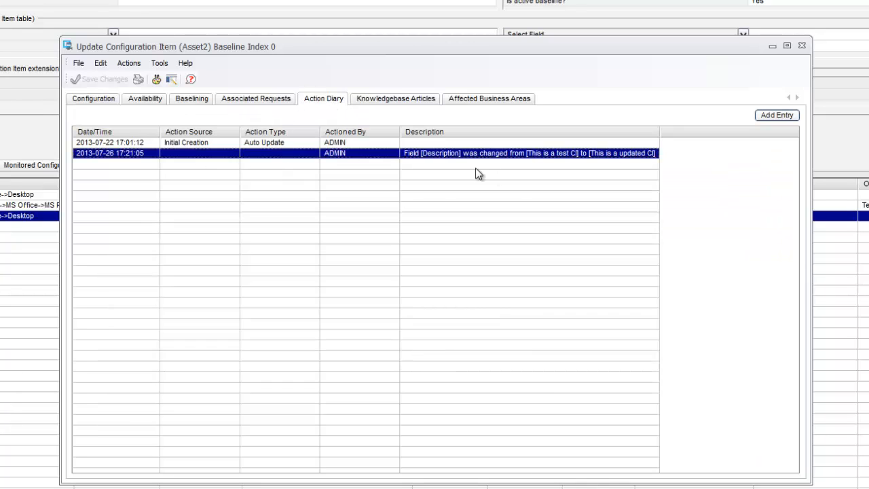
{"action": "left_click_drag", "start_coordinate": [659, 132], "coordinate": [750, 132]}
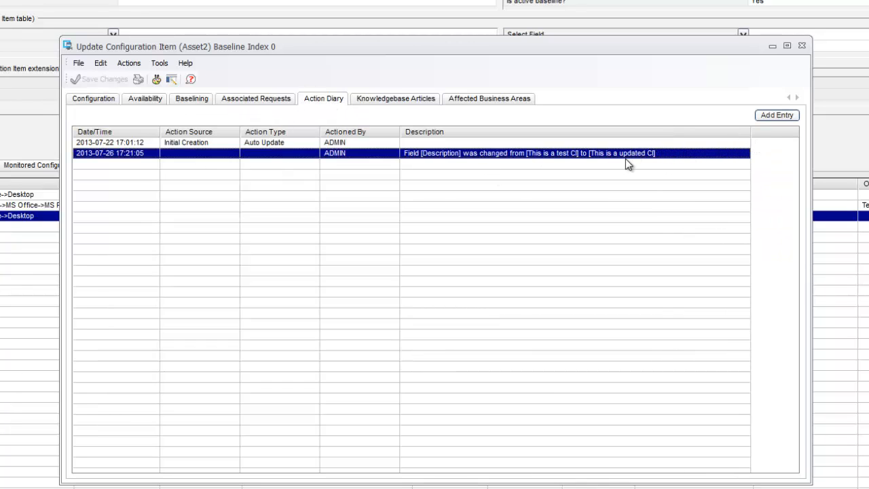
{"action": "left_click", "coordinate": [802, 45]}
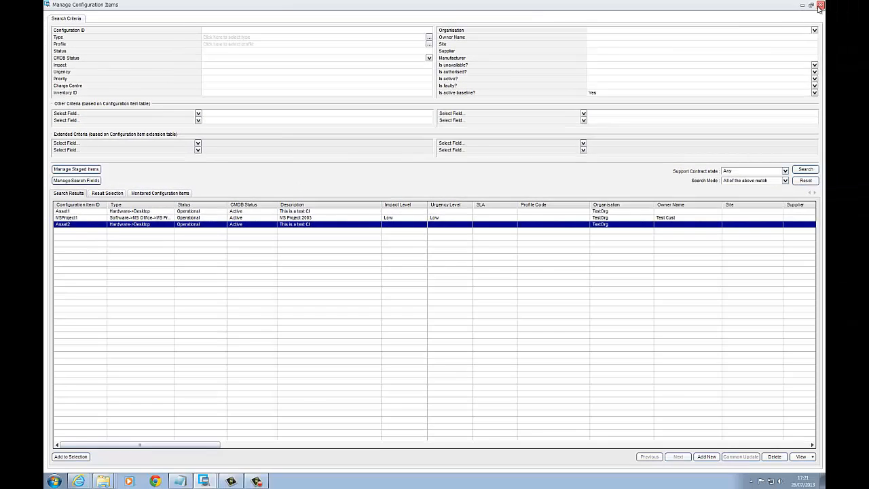
{"action": "left_click", "coordinate": [820, 5]}
- Reopen the Hardware category's Desktop configuration type and open its managed field attribute for config_itemi.description
{"action": "left_click", "coordinate": [53, 15]}
{"action": "mouse_move", "coordinate": [125, 107]}
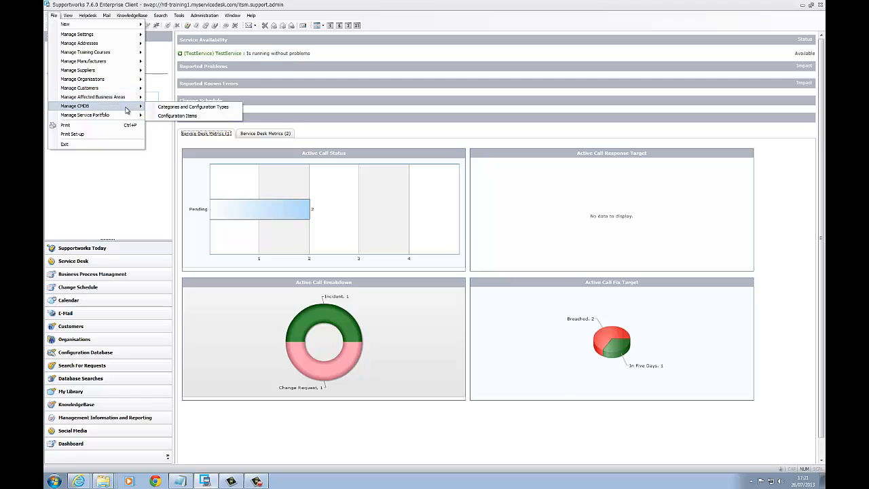
{"action": "left_click", "coordinate": [167, 107]}
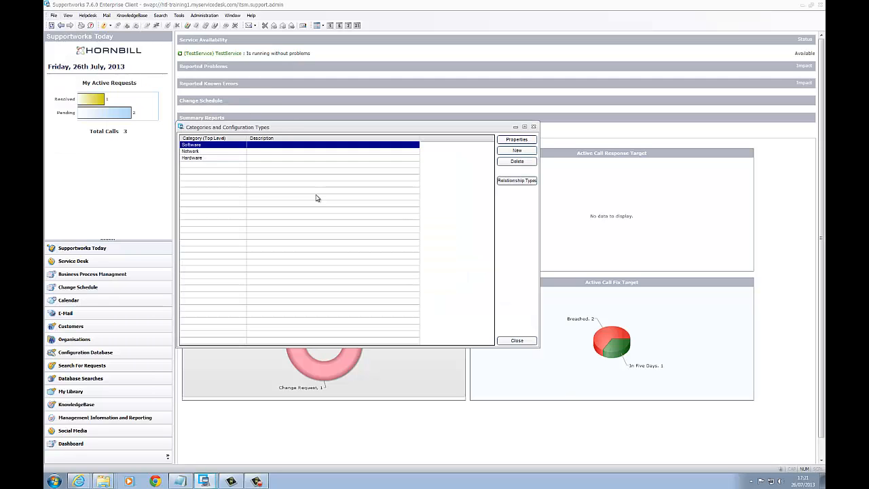
{"action": "double_click", "coordinate": [198, 157]}
{"action": "left_click", "coordinate": [369, 275]}
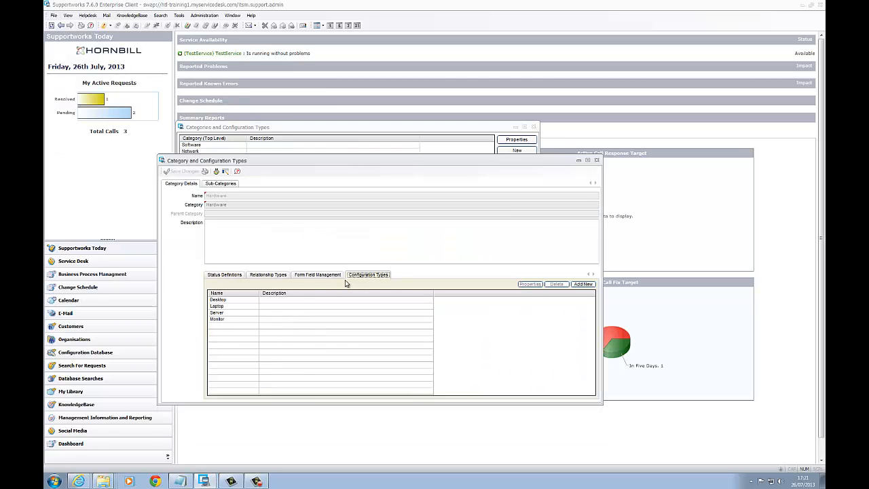
{"action": "double_click", "coordinate": [218, 300]}
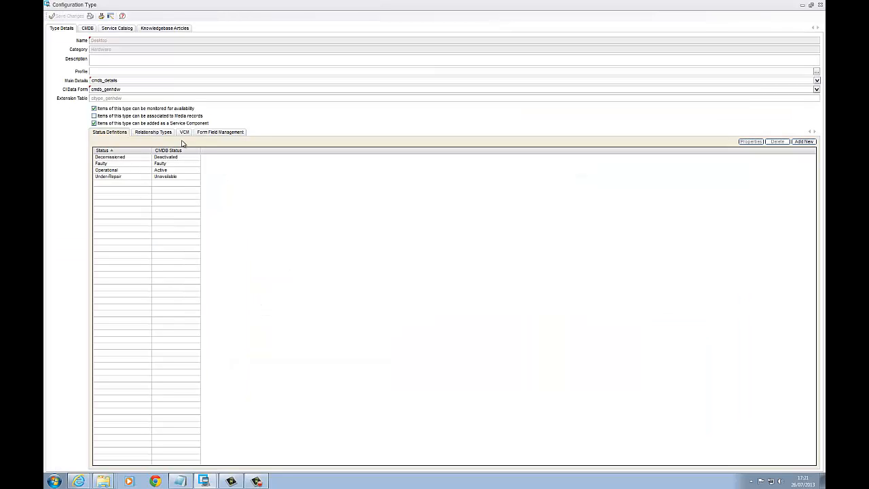
{"action": "left_click", "coordinate": [212, 132]}
{"action": "double_click", "coordinate": [114, 173]}
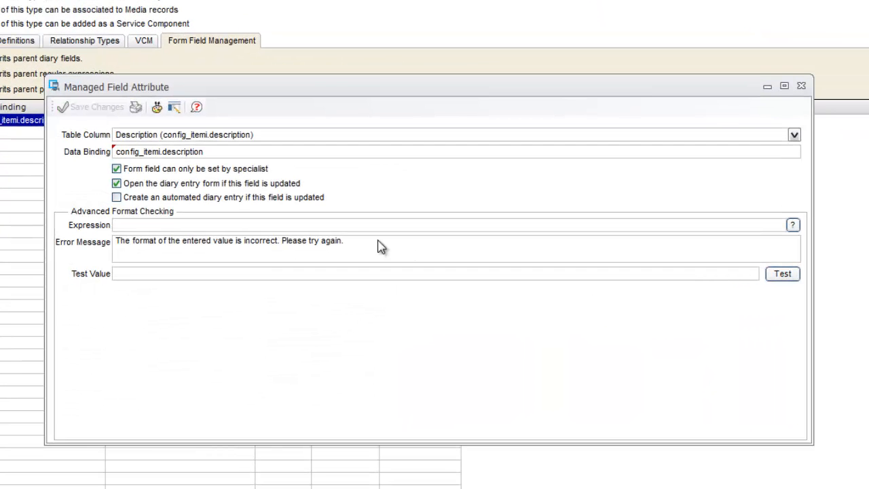
- Replace the diary entry form option with the automated diary entry option for the Description field, save, and close the configuration type windows
{"action": "left_click", "coordinate": [116, 183]}
{"action": "left_click", "coordinate": [116, 197]}
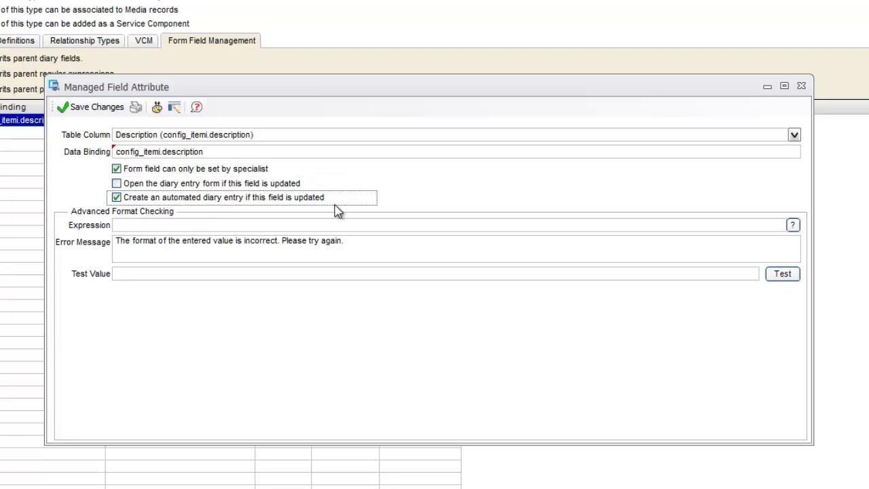
{"action": "left_click", "coordinate": [93, 109]}
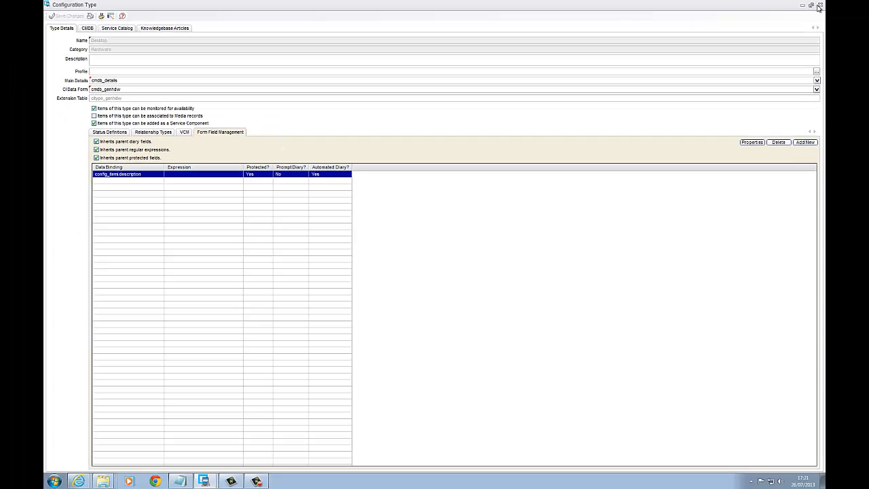
{"action": "left_click", "coordinate": [819, 5]}
{"action": "left_click", "coordinate": [597, 159]}
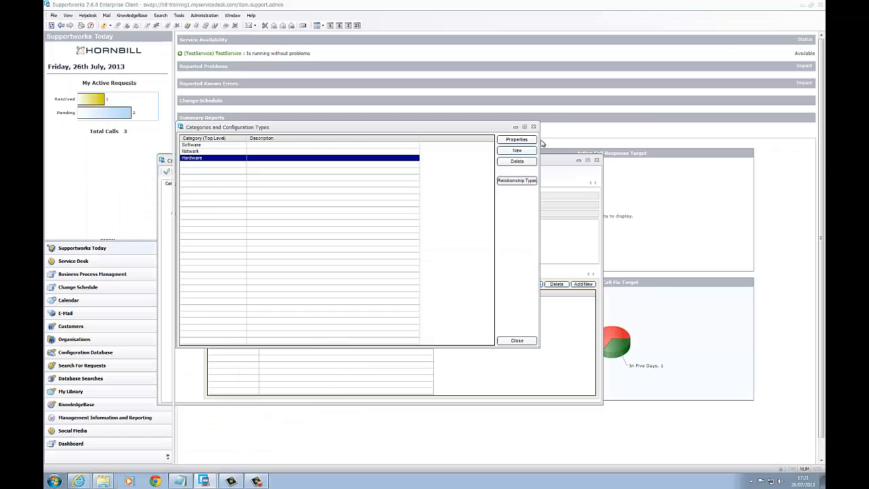
{"action": "left_click", "coordinate": [534, 126]}
- Search all CMDB configuration items and open Asset2 for updating
{"action": "left_click", "coordinate": [54, 15]}
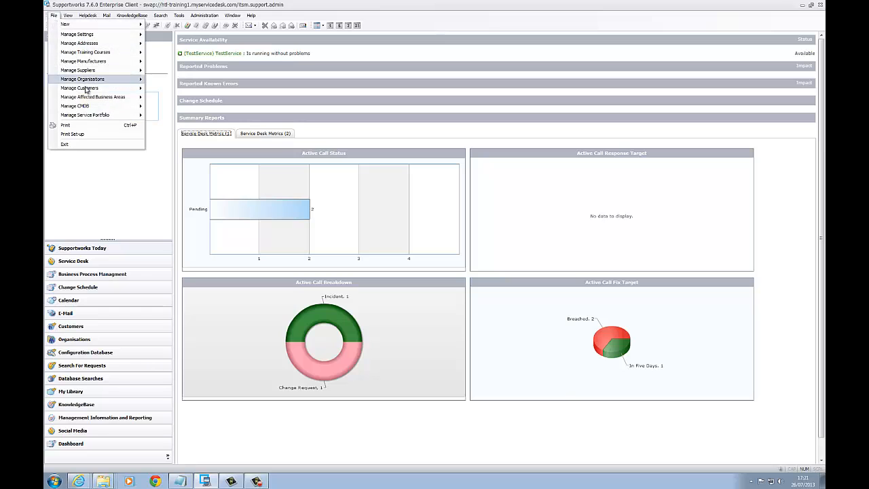
{"action": "mouse_move", "coordinate": [102, 107]}
{"action": "left_click", "coordinate": [160, 115]}
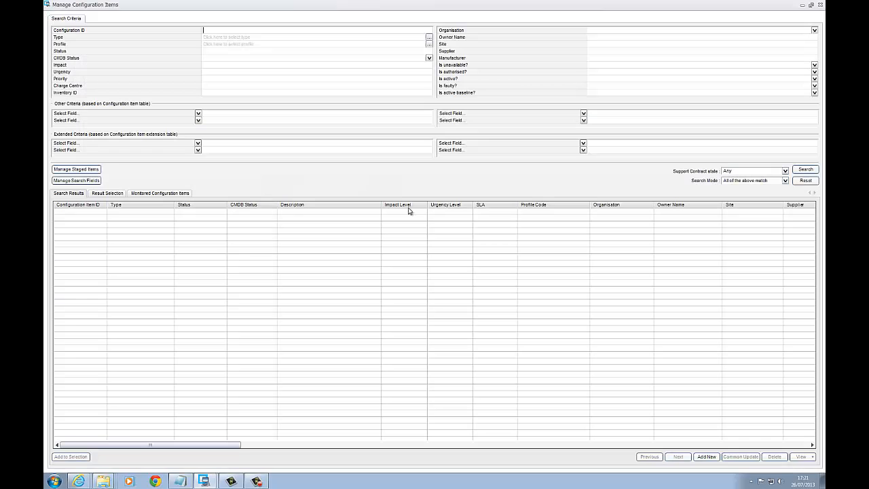
{"action": "left_click", "coordinate": [799, 170]}
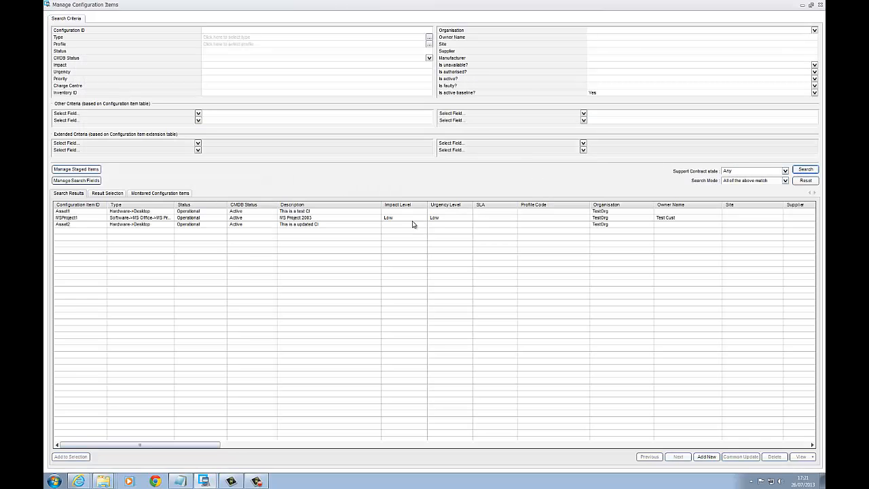
{"action": "double_click", "coordinate": [116, 225]}
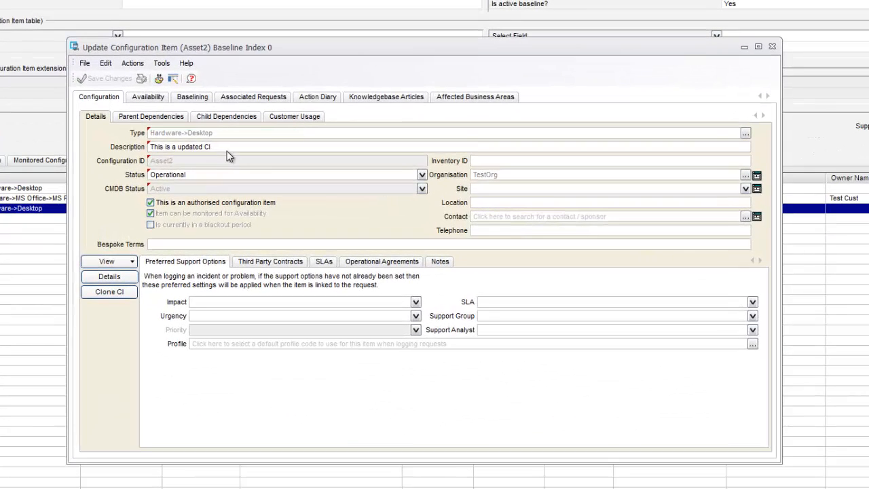
- Change Asset2's Description to "This is been updated automatically" and save the item
{"action": "left_click_drag", "start_coordinate": [229, 146], "coordinate": [179, 158]}
{"action": "type", "text": "a"}
{"action": "type", "text": "een updated automa"}
{"action": "type", "text": "tically"}
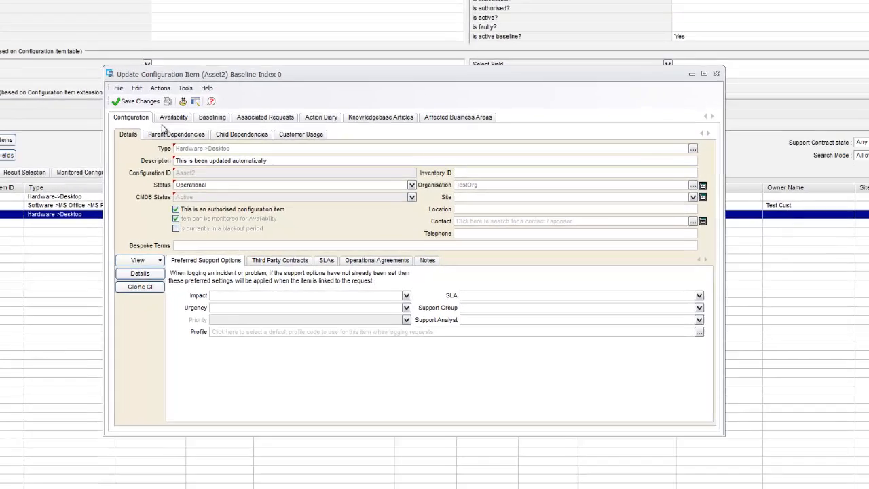
{"action": "left_click", "coordinate": [141, 101]}
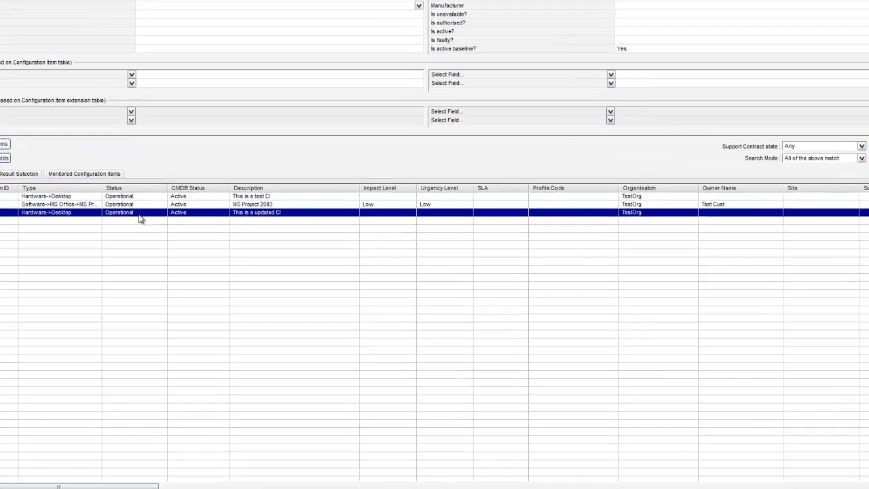
- Reopen Asset2 and review the automated Description change entries in its action diary, widening the description column, and close the item
{"action": "double_click", "coordinate": [140, 214]}
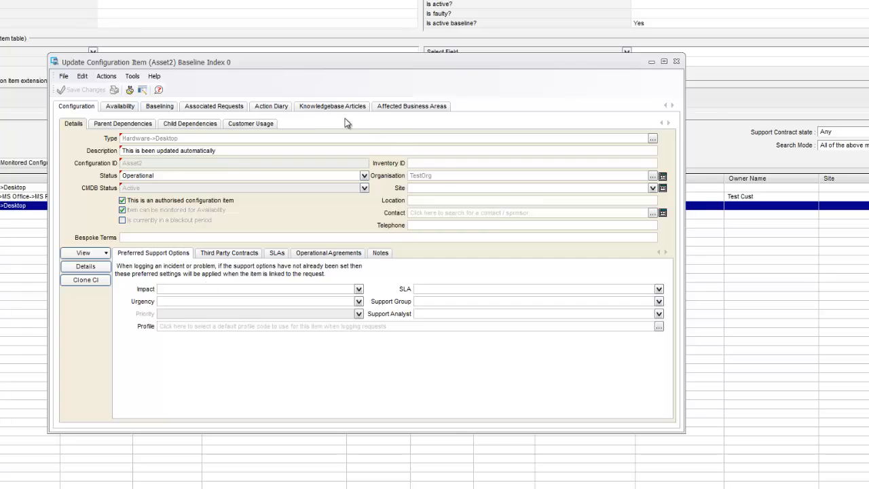
{"action": "left_click", "coordinate": [271, 107]}
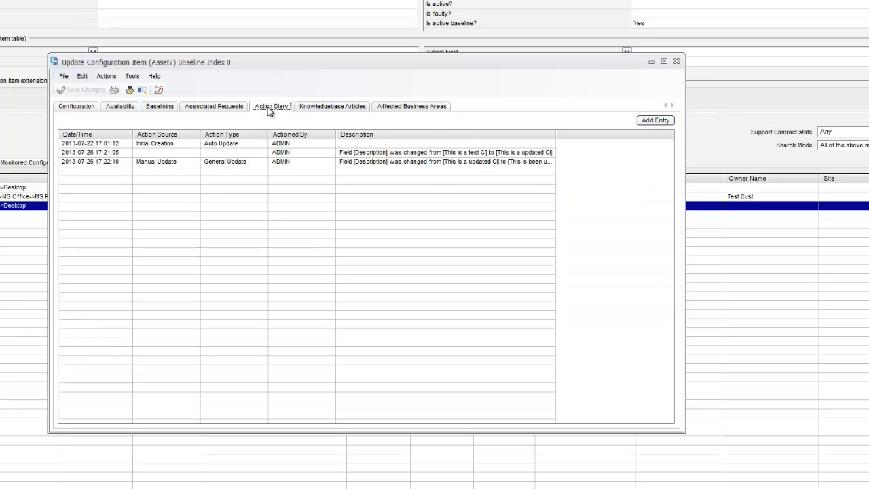
{"action": "left_click", "coordinate": [412, 154]}
{"action": "left_click_drag", "start_coordinate": [556, 136], "coordinate": [654, 136]}
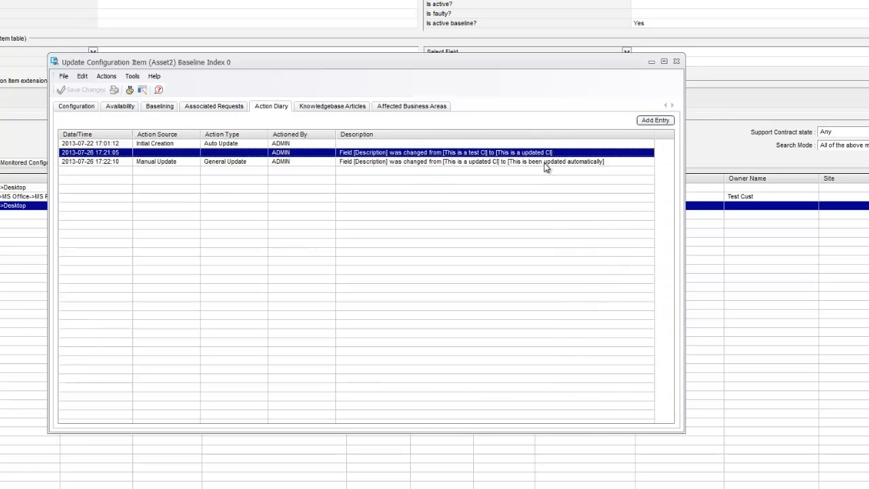
{"action": "left_click", "coordinate": [543, 163]}
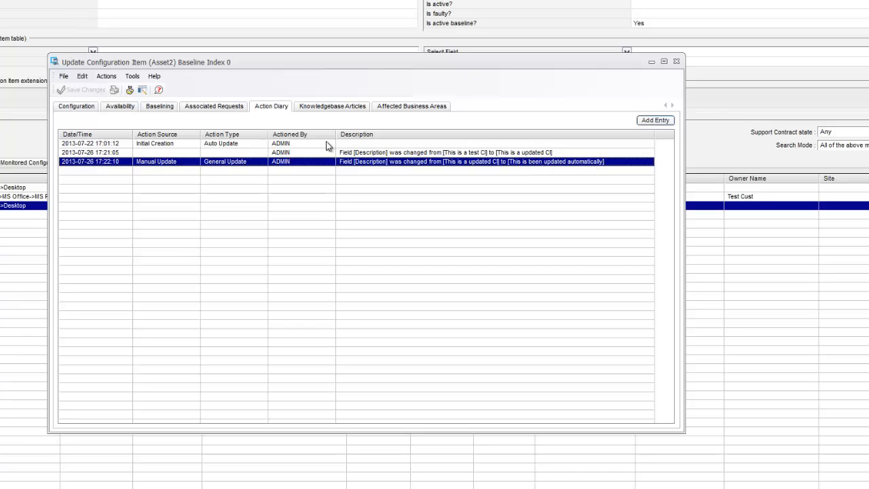
{"action": "left_click", "coordinate": [675, 63]}
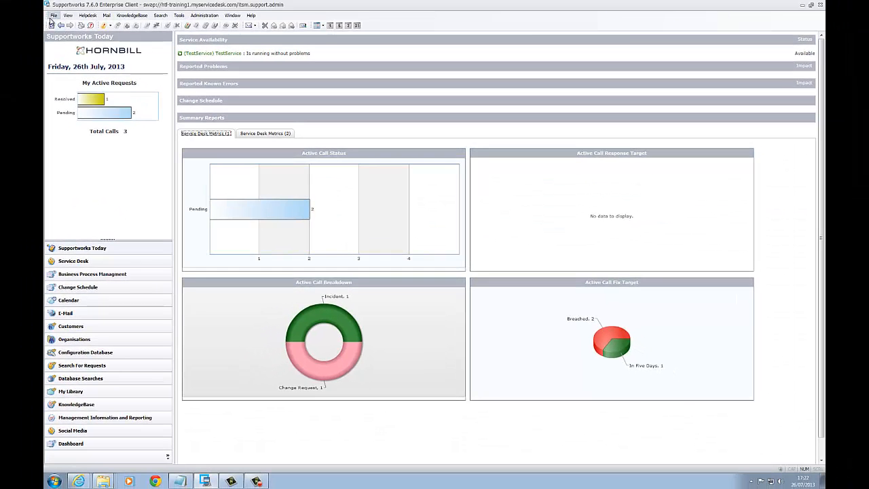
- Open the Hardware category's Desktop configuration type and bring up the managed field attribute for config_itemi.description
{"action": "left_click", "coordinate": [52, 16]}
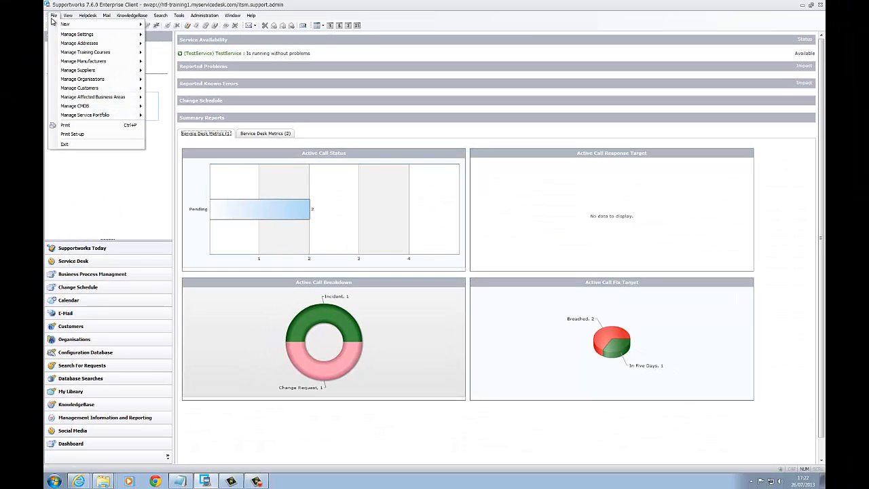
{"action": "mouse_move", "coordinate": [99, 107]}
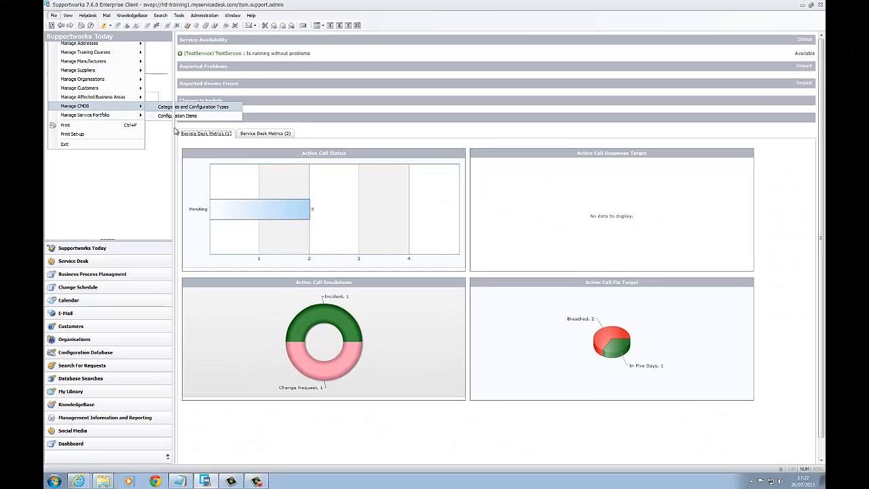
{"action": "left_click", "coordinate": [172, 107]}
{"action": "double_click", "coordinate": [195, 158]}
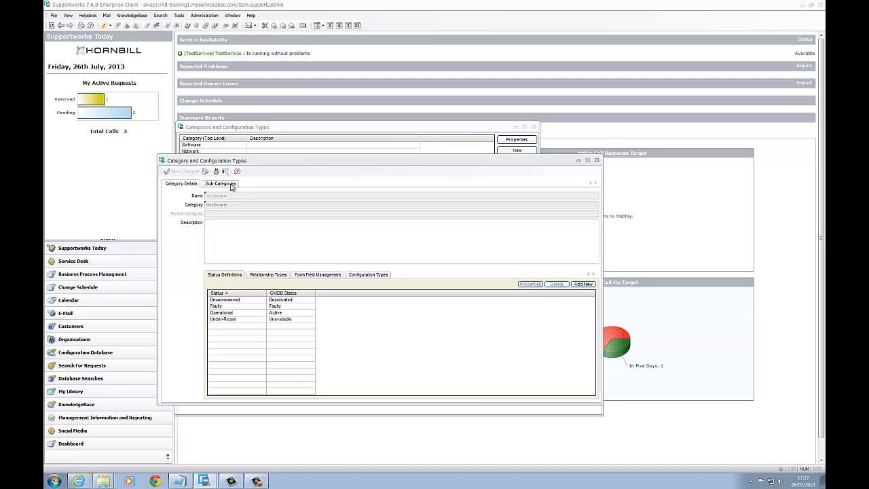
{"action": "left_click", "coordinate": [366, 274]}
{"action": "double_click", "coordinate": [223, 302]}
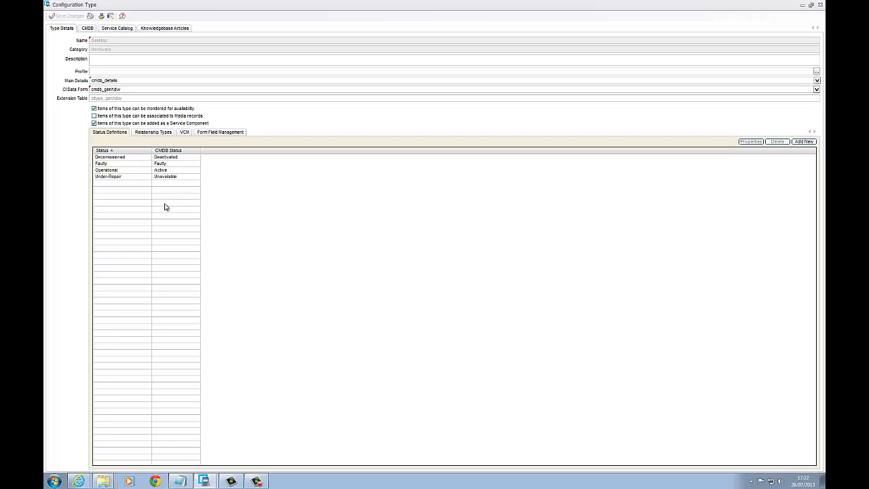
{"action": "left_click", "coordinate": [222, 132]}
{"action": "double_click", "coordinate": [117, 174]}
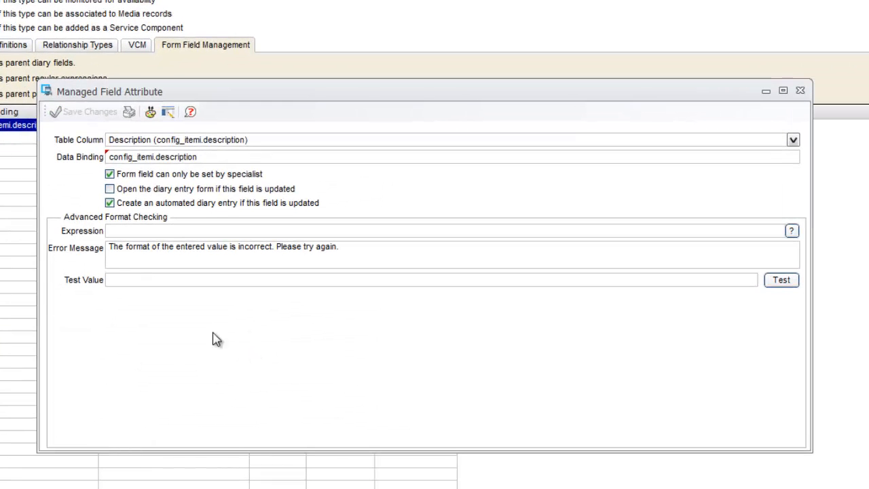
- Review the regular expression examples for advanced format checking, enlarging the list to read the explanations, and close it
{"action": "left_click", "coordinate": [127, 232]}
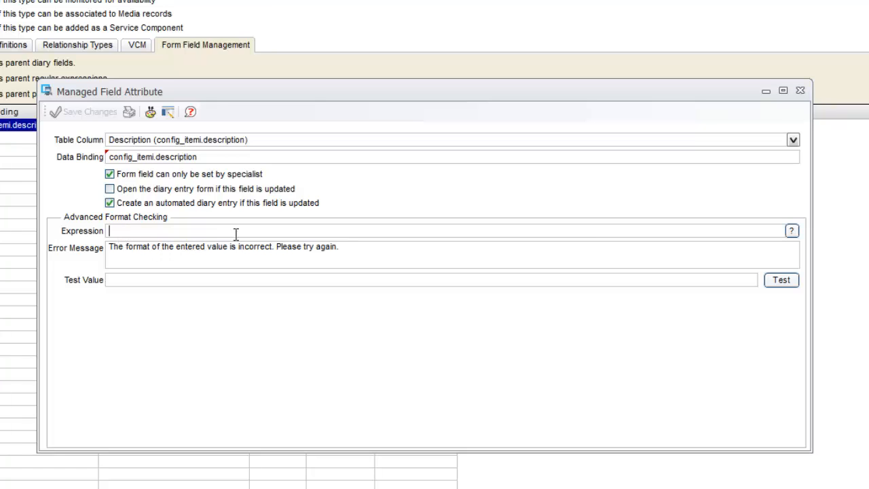
{"action": "left_click", "coordinate": [791, 231]}
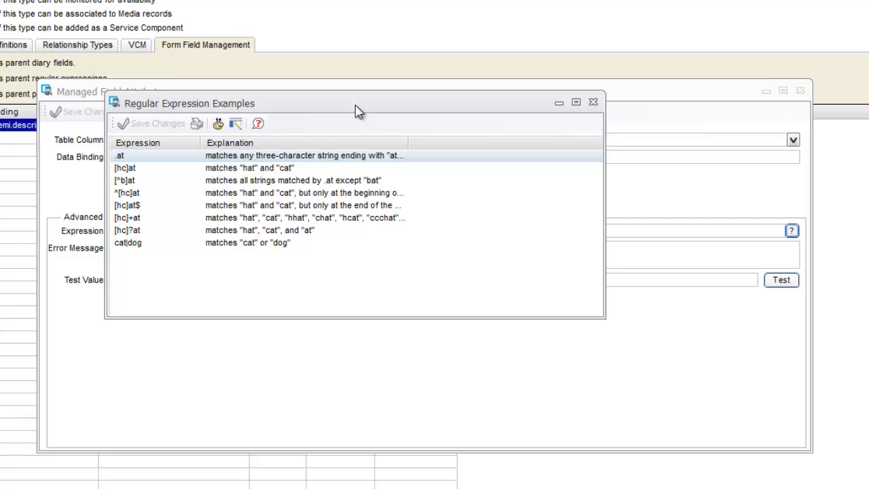
{"action": "left_click_drag", "start_coordinate": [355, 104], "coordinate": [311, 94]}
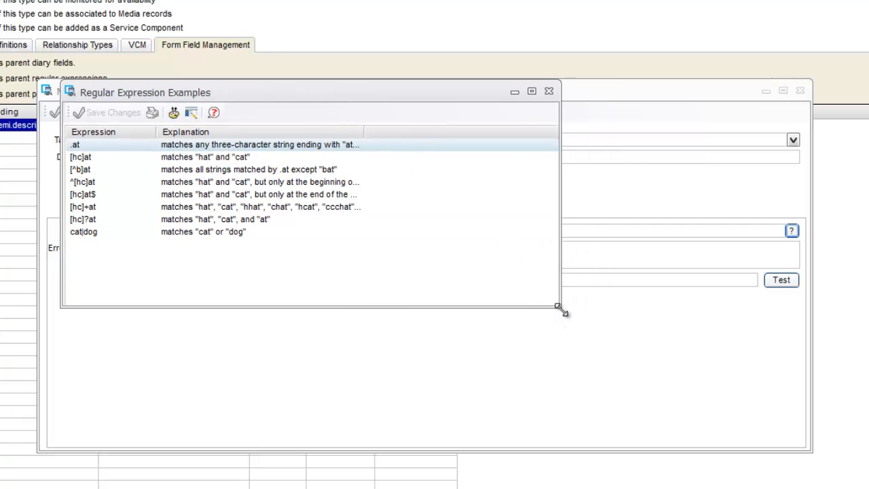
{"action": "left_click_drag", "start_coordinate": [560, 307], "coordinate": [772, 470]}
{"action": "left_click_drag", "start_coordinate": [365, 132], "coordinate": [554, 133]}
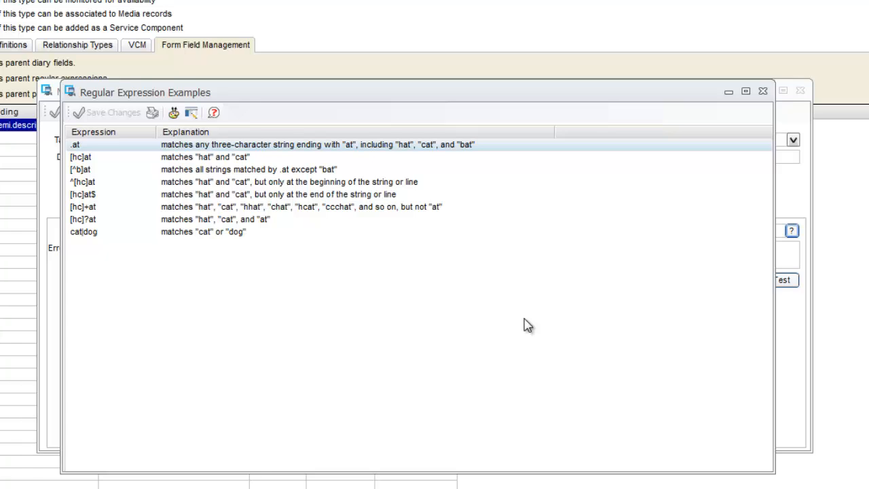
{"action": "left_click", "coordinate": [110, 182]}
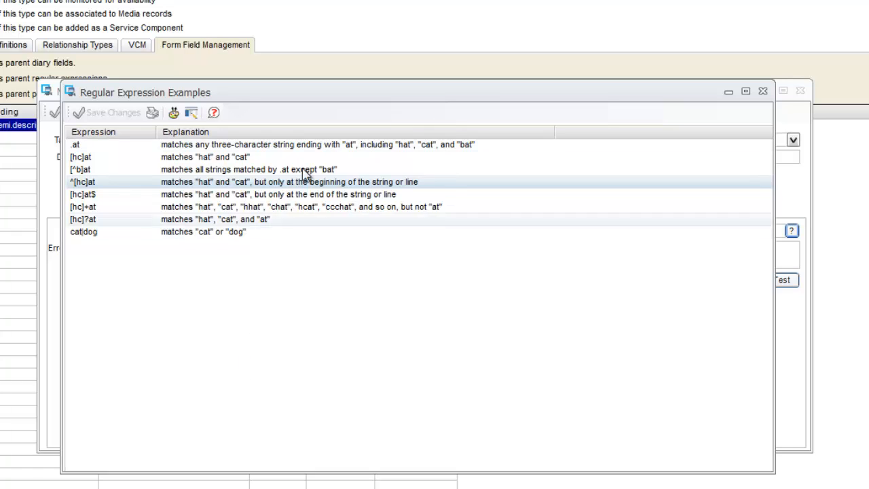
{"action": "left_click", "coordinate": [763, 91]}
- Set the format checking expression to ^[ID]55 and test it against the value ID55897
{"action": "left_click", "coordinate": [171, 233]}
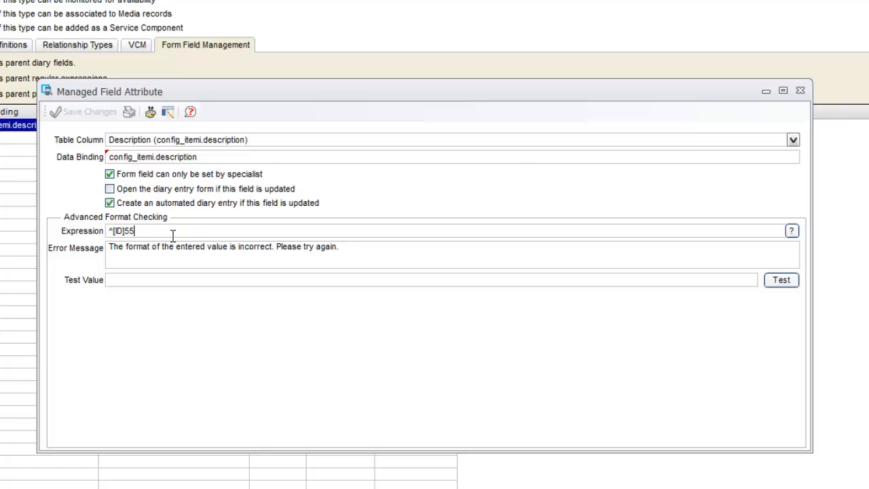
{"action": "left_click", "coordinate": [151, 280]}
{"action": "type", "text": "ID"}
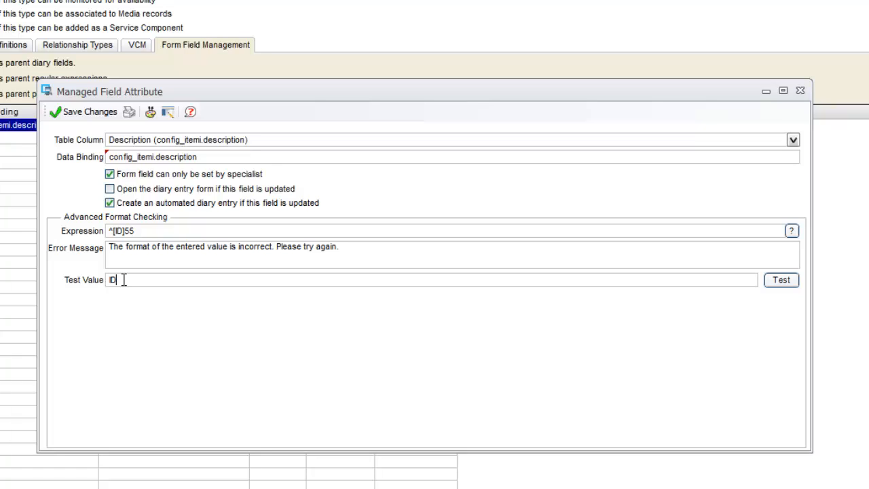
{"action": "type", "text": "55897"}
{"action": "left_click", "coordinate": [781, 280]}
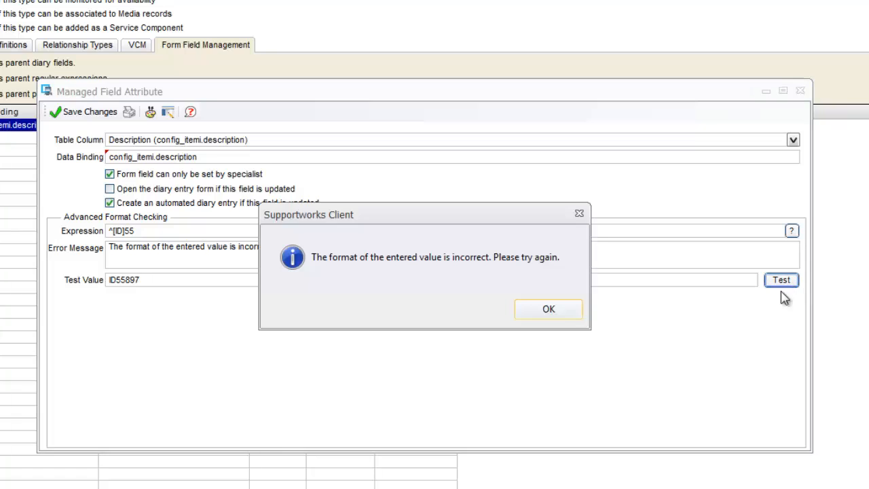
{"action": "left_click", "coordinate": [562, 312]}
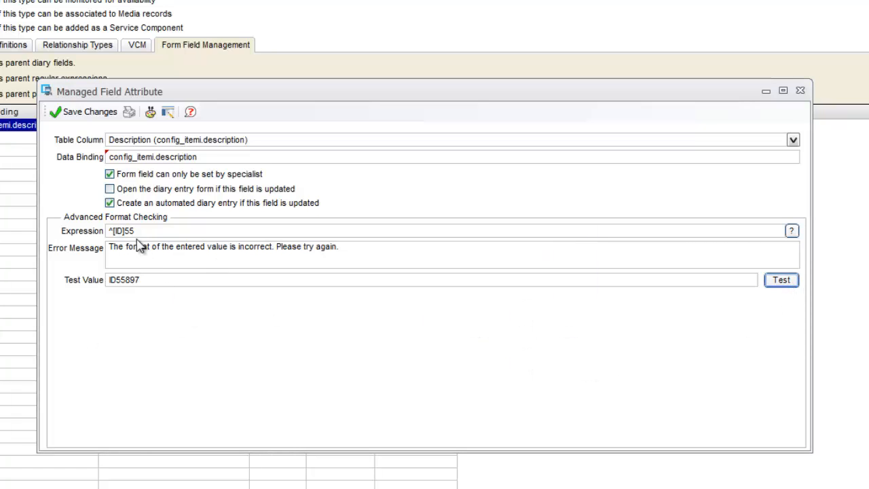
- Test the ^[ID]55 expression against the shorter values ID55 and I55
{"action": "double_click", "coordinate": [126, 281]}
{"action": "left_click_drag", "start_coordinate": [144, 281], "coordinate": [127, 291]}
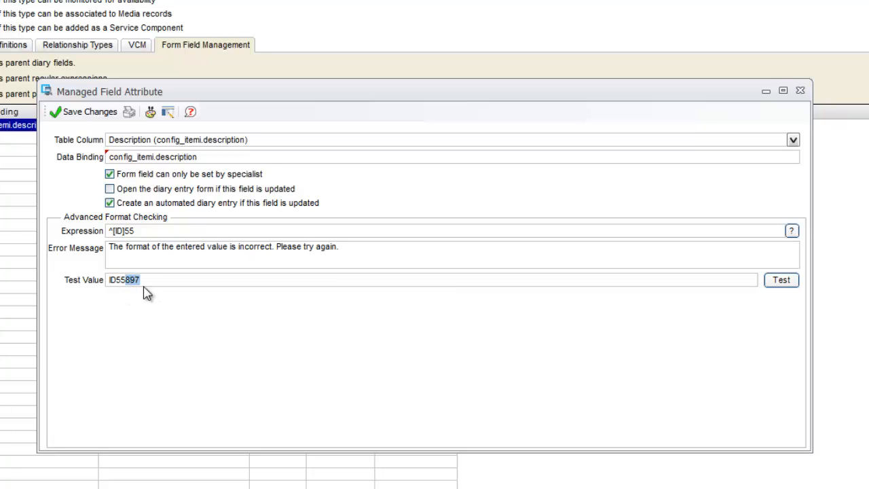
{"action": "key", "text": "BackSpace"}
{"action": "left_click", "coordinate": [781, 281]}
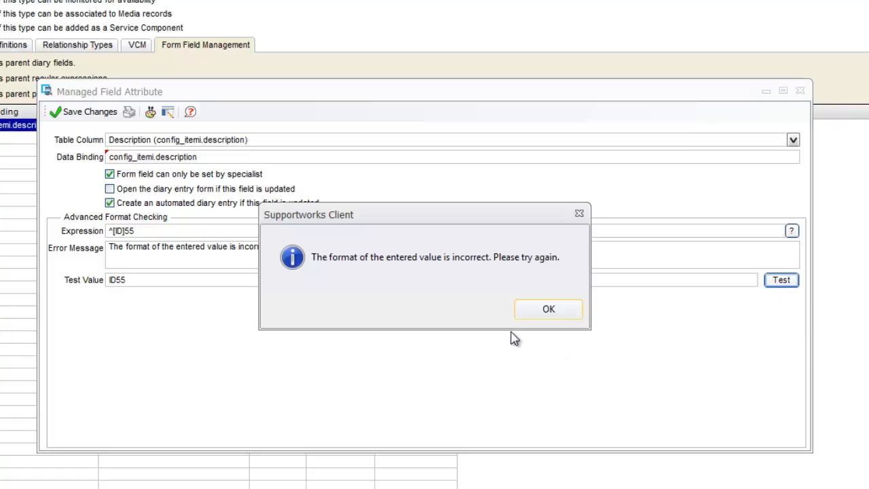
{"action": "left_click", "coordinate": [548, 311]}
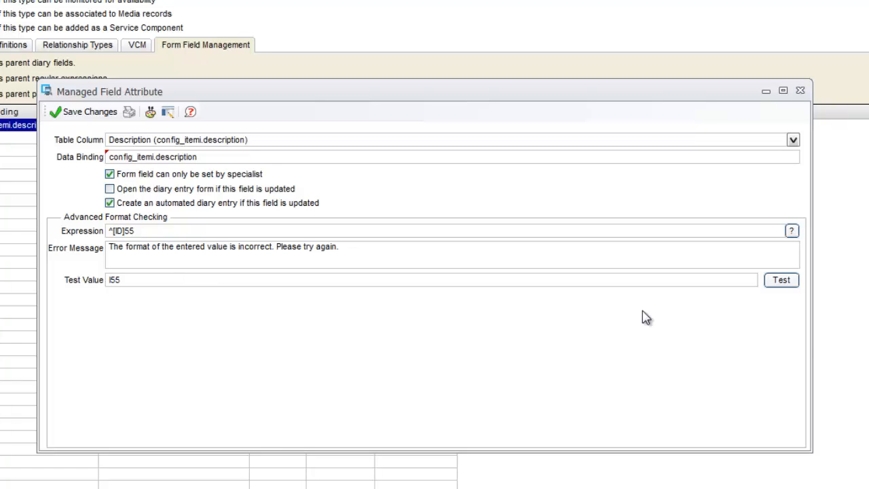
{"action": "left_click", "coordinate": [773, 284]}
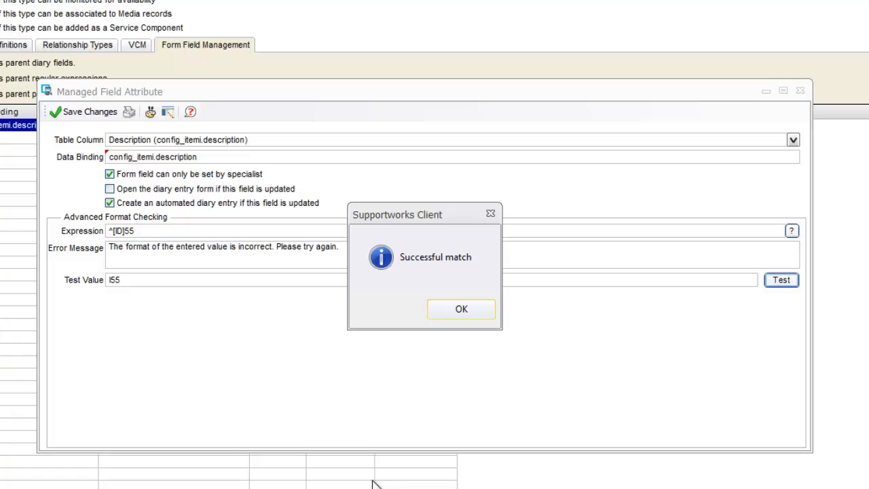
{"action": "left_click", "coordinate": [464, 313]}
- Change the format checking expression to ^[IFBN]D55
{"action": "double_click", "coordinate": [125, 231]}
{"action": "left_click", "coordinate": [123, 231]}
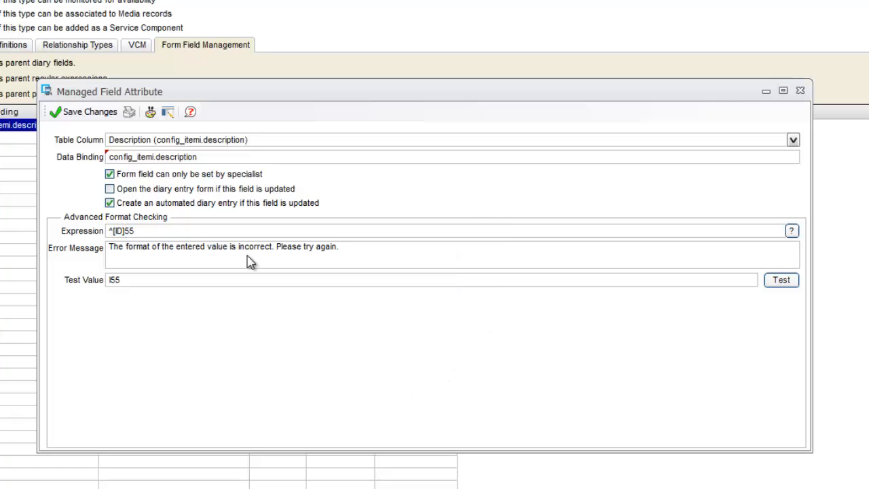
{"action": "key", "text": "BackSpace"}
{"action": "key", "text": "BackSpace"}
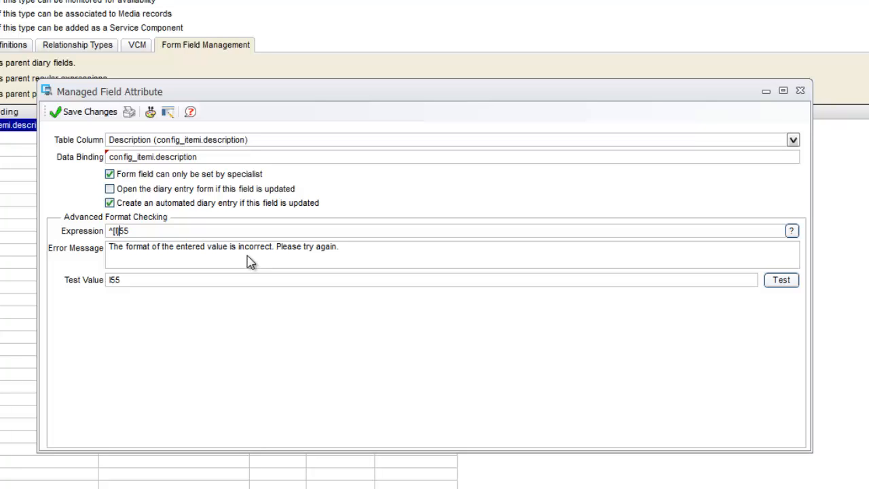
{"action": "type", "text": "D"}
{"action": "left_click", "coordinate": [141, 279]}
{"action": "left_click", "coordinate": [114, 231]}
{"action": "type", "text": "FBN"}
- Test the ^[IFBN]D55 expression against the values ID55 and FD55
{"action": "double_click", "coordinate": [153, 279]}
{"action": "key", "text": "BackSpace"}
{"action": "type", "text": "ID55"}
{"action": "left_click", "coordinate": [781, 281]}
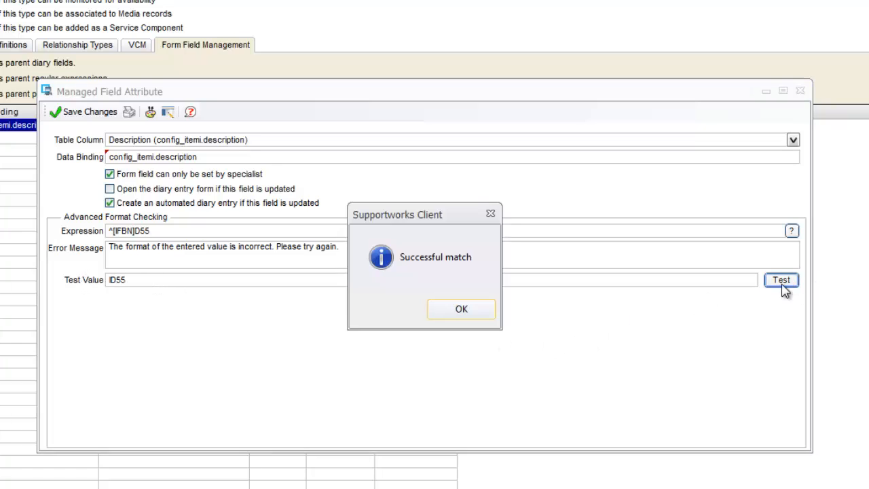
{"action": "left_click", "coordinate": [477, 313]}
{"action": "double_click", "coordinate": [182, 275]}
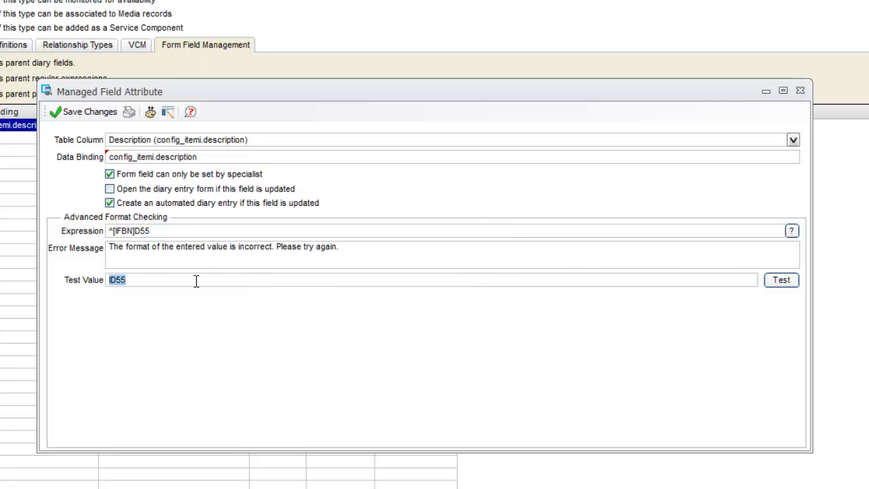
{"action": "type", "text": "F"}
{"action": "left_click", "coordinate": [786, 283]}
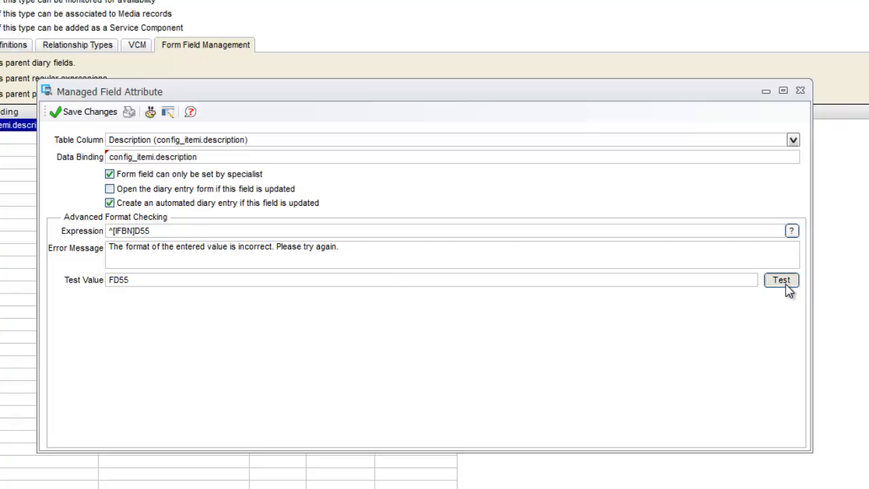
{"action": "left_click", "coordinate": [488, 313]}
- Extend the test value to "FD55egrg re gerg" and test it against the expression
{"action": "double_click", "coordinate": [184, 279]}
{"action": "left_click", "coordinate": [185, 278]}
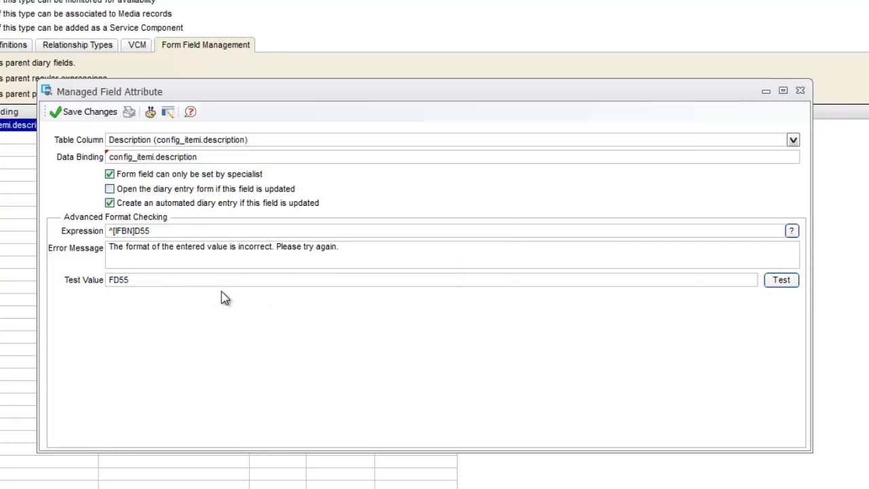
{"action": "type", "text": "egrg re gerg"}
{"action": "left_click", "coordinate": [781, 283]}
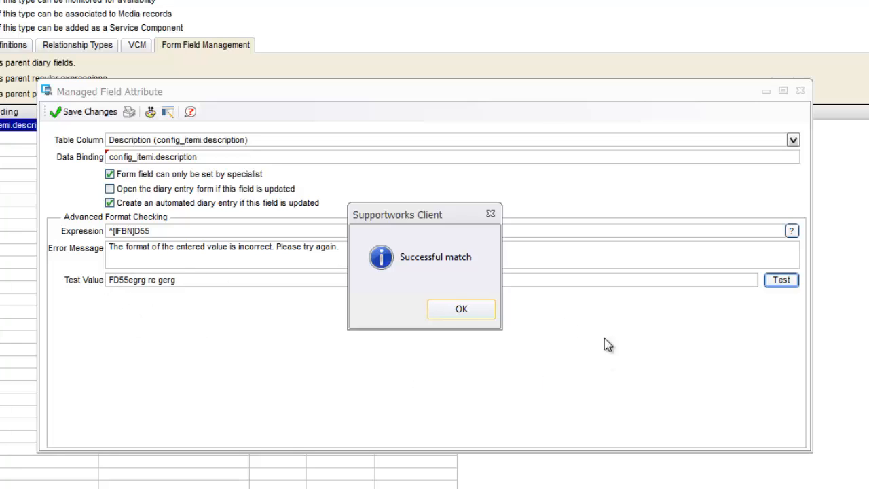
{"action": "left_click", "coordinate": [461, 312]}
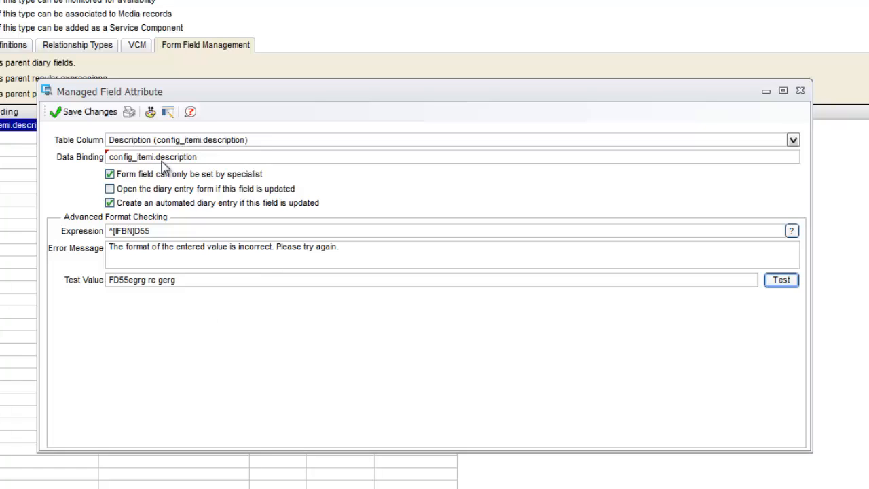
- Clear the test value, save the managed field attribute, and close the Desktop configuration type
{"action": "left_click", "coordinate": [161, 231]}
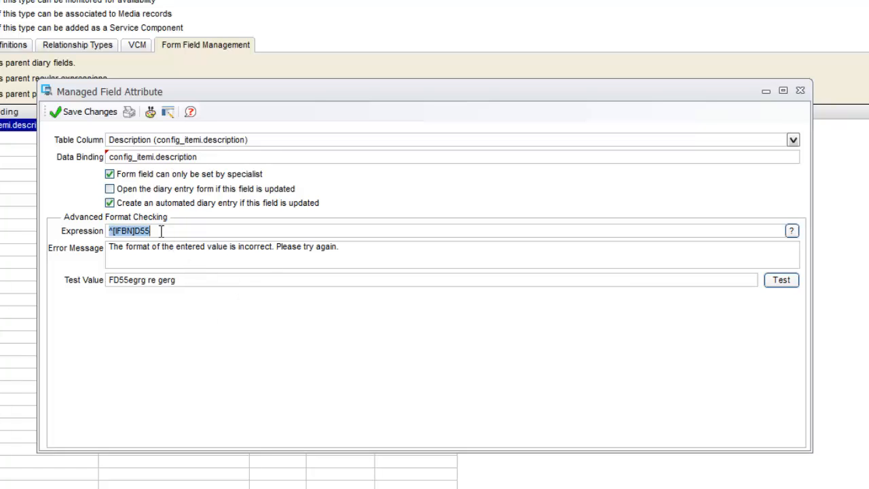
{"action": "left_click", "coordinate": [142, 232]}
{"action": "left_click", "coordinate": [203, 282]}
{"action": "key", "text": "BackSpace"}
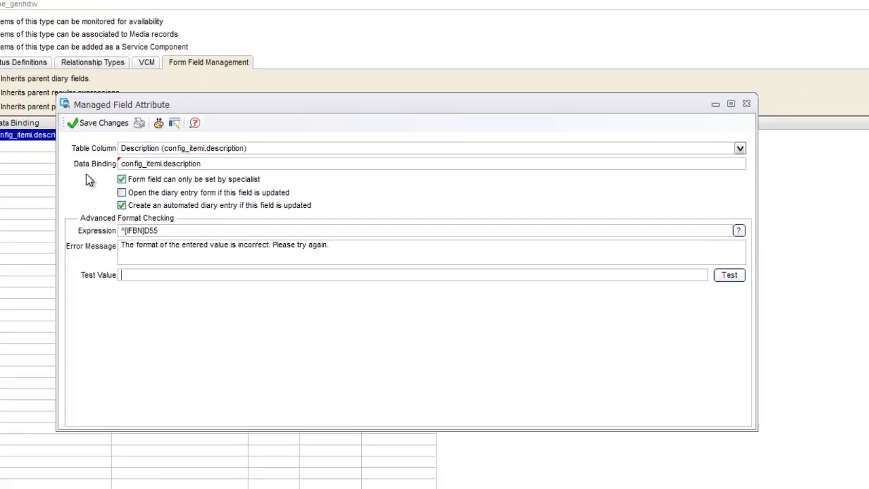
{"action": "left_click", "coordinate": [83, 112]}
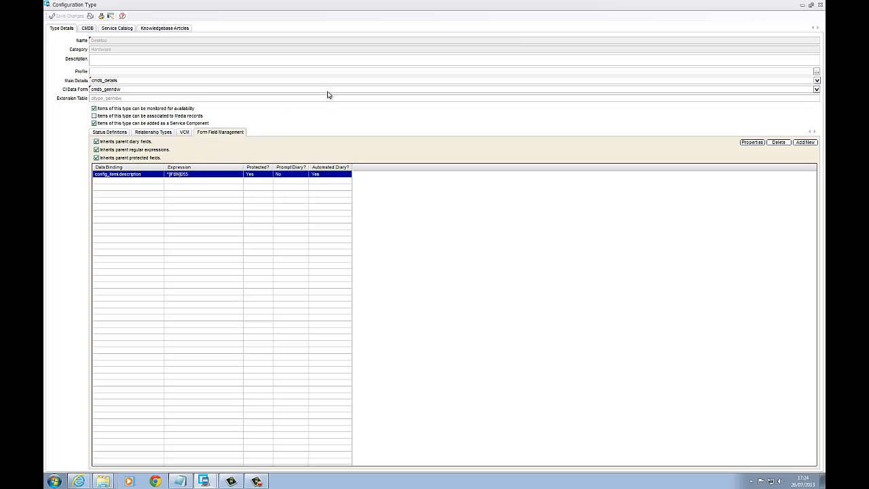
{"action": "left_click", "coordinate": [819, 5]}
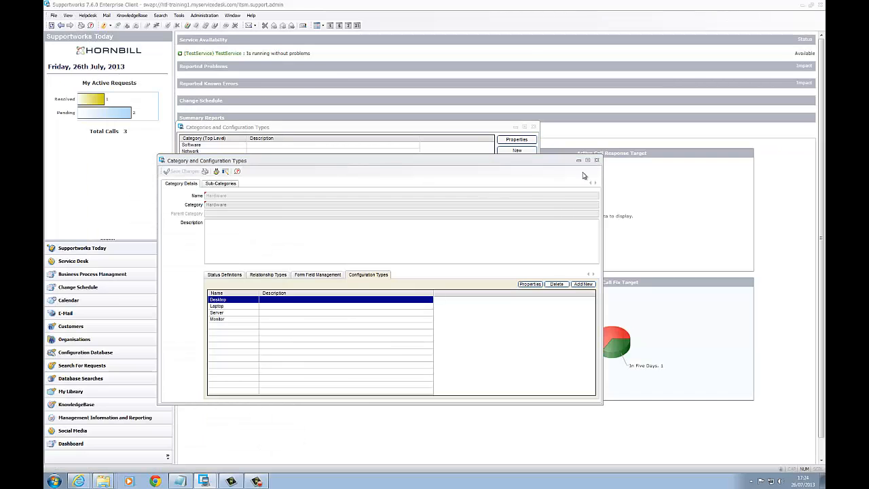
- Close the category and configuration type windows, and open Asset2 from the CMDB configuration items
{"action": "left_click", "coordinate": [597, 161]}
{"action": "left_click", "coordinate": [533, 127]}
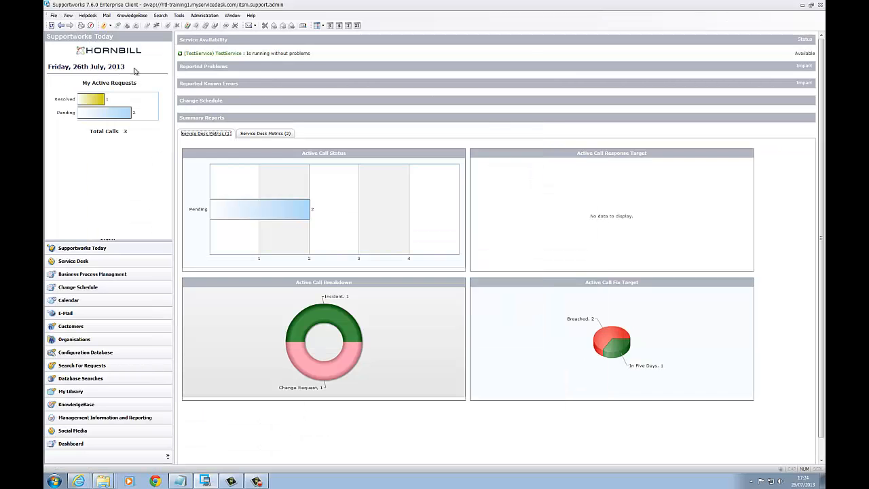
{"action": "left_click", "coordinate": [54, 15]}
{"action": "mouse_move", "coordinate": [136, 106]}
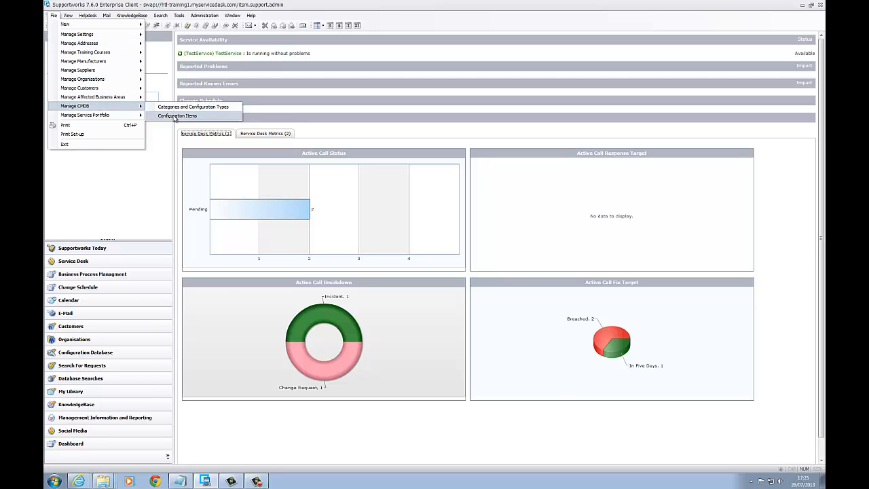
{"action": "left_click", "coordinate": [175, 116]}
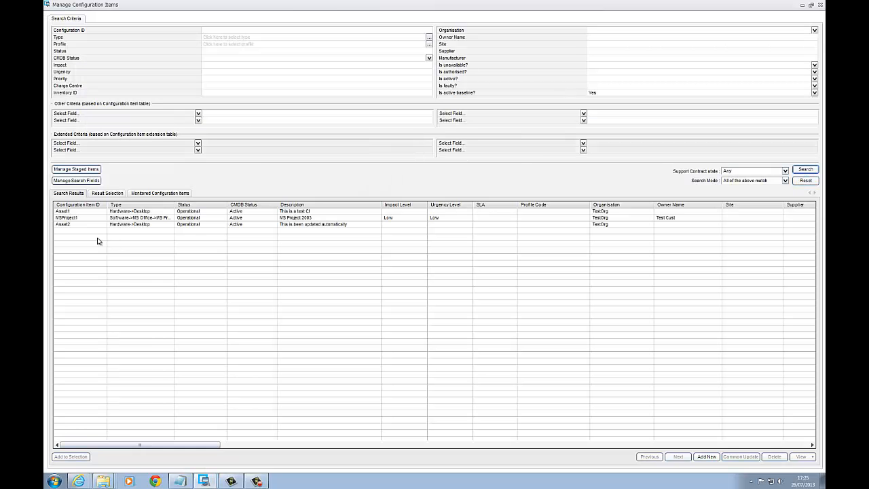
{"action": "left_click", "coordinate": [88, 226]}
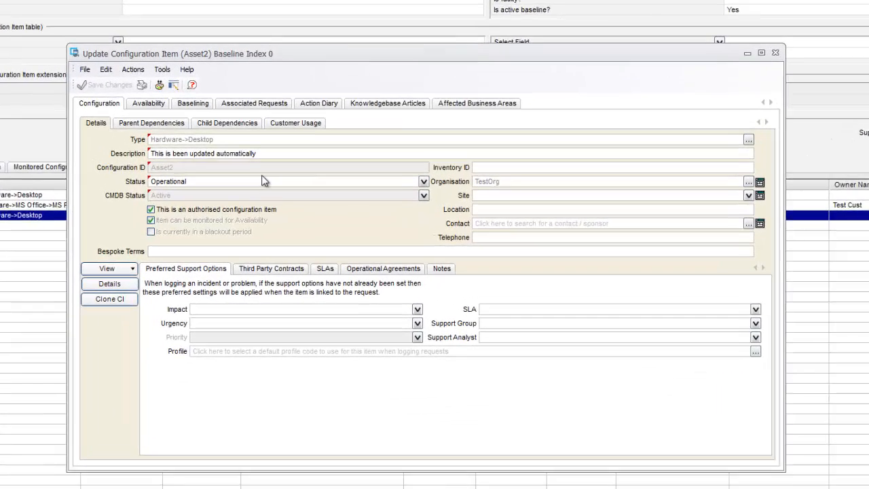
- Replace Asset2's description with ID55001 and save the configuration item
{"action": "key", "text": "BackSpace"}
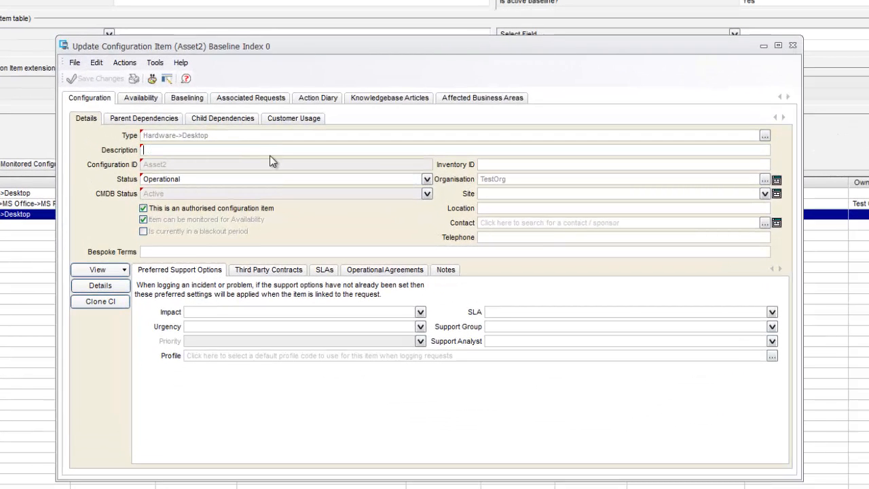
{"action": "type", "text": "ID55001"}
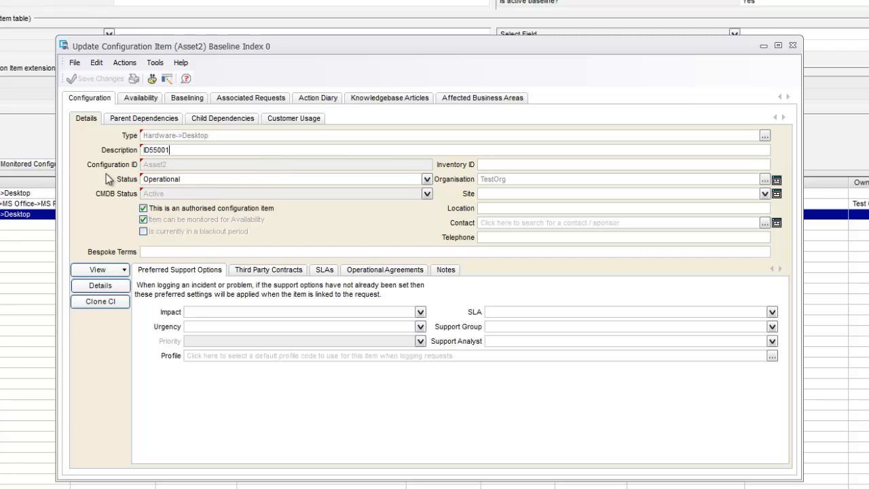
{"action": "left_click", "coordinate": [100, 79]}
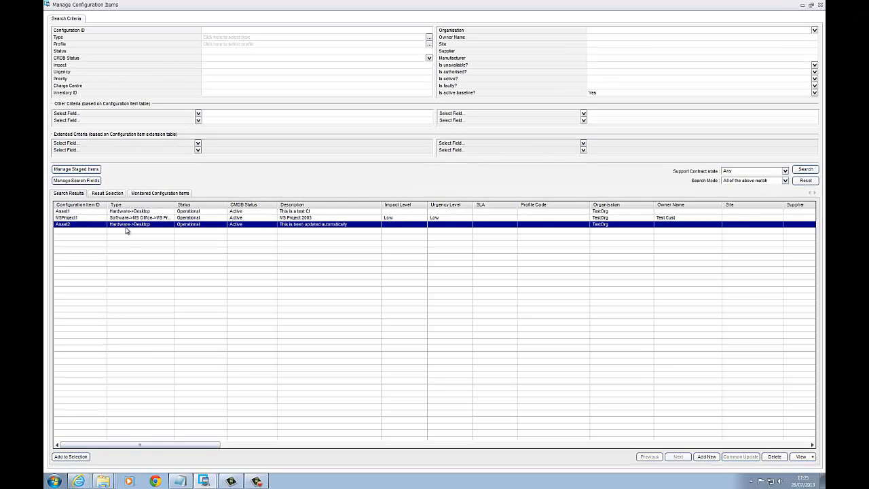
- Reopen Asset2 and try the description ID5499 against the format check
{"action": "double_click", "coordinate": [126, 226]}
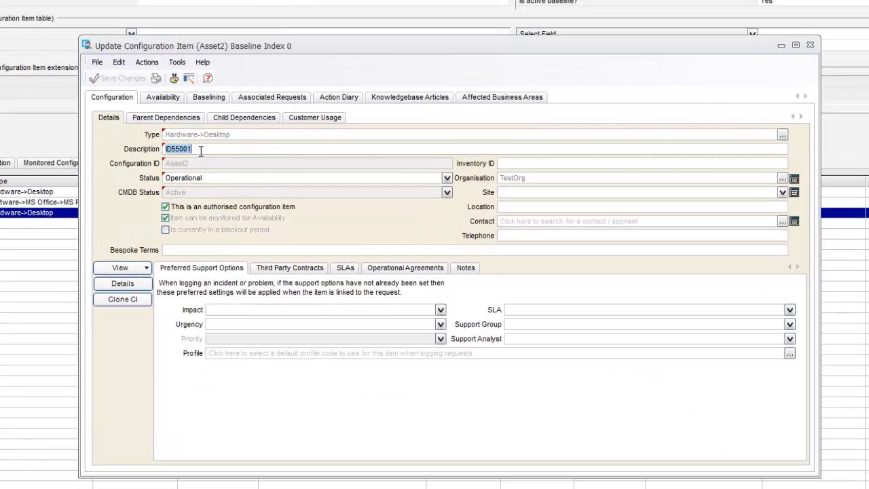
{"action": "left_click", "coordinate": [201, 150]}
{"action": "left_click_drag", "start_coordinate": [197, 151], "coordinate": [159, 152]}
{"action": "key", "text": "BackSpace"}
{"action": "left_click", "coordinate": [117, 152]}
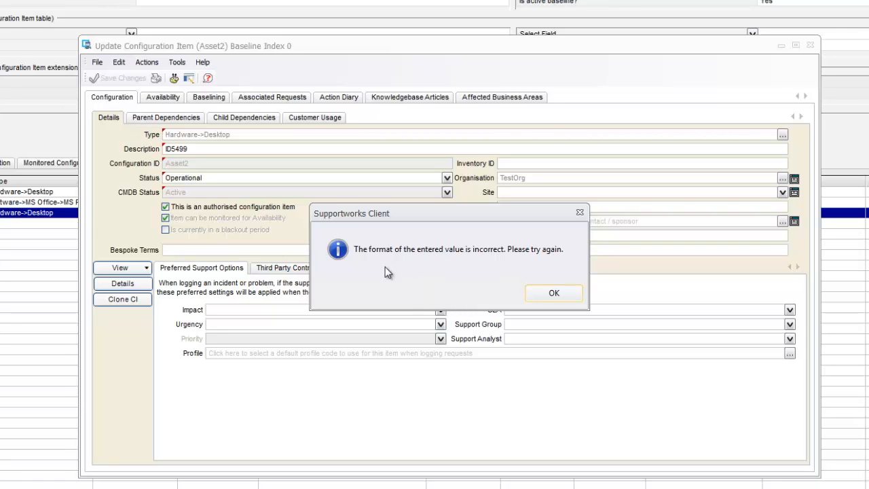
{"action": "left_click", "coordinate": [558, 292]}
- Close Asset2 discarding the changes, and close the configuration items list
{"action": "left_click", "coordinate": [809, 46]}
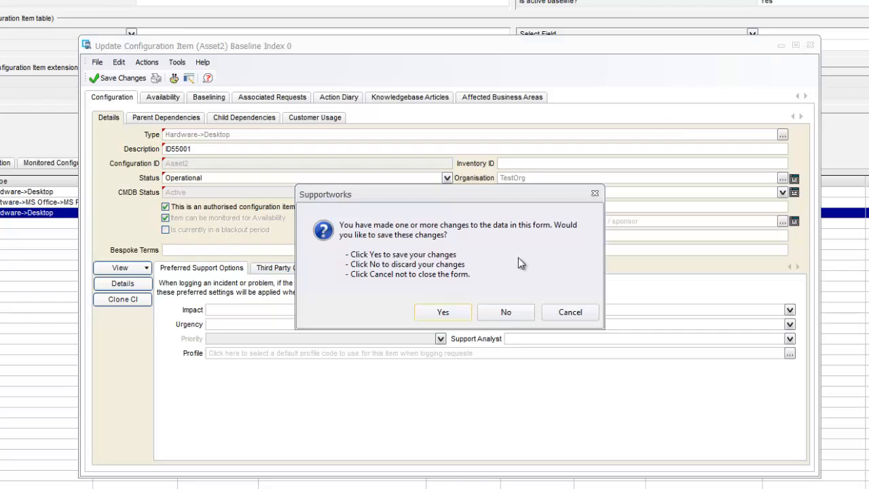
{"action": "left_click", "coordinate": [501, 309]}
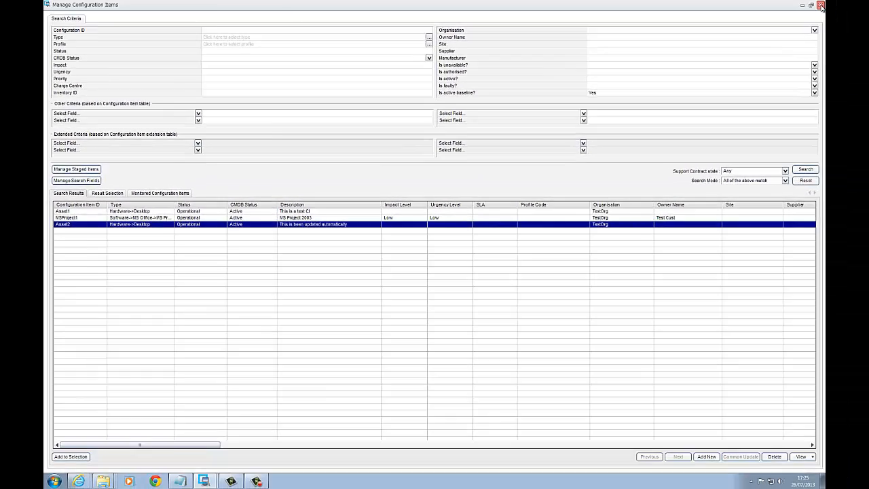
{"action": "left_click", "coordinate": [820, 6]}
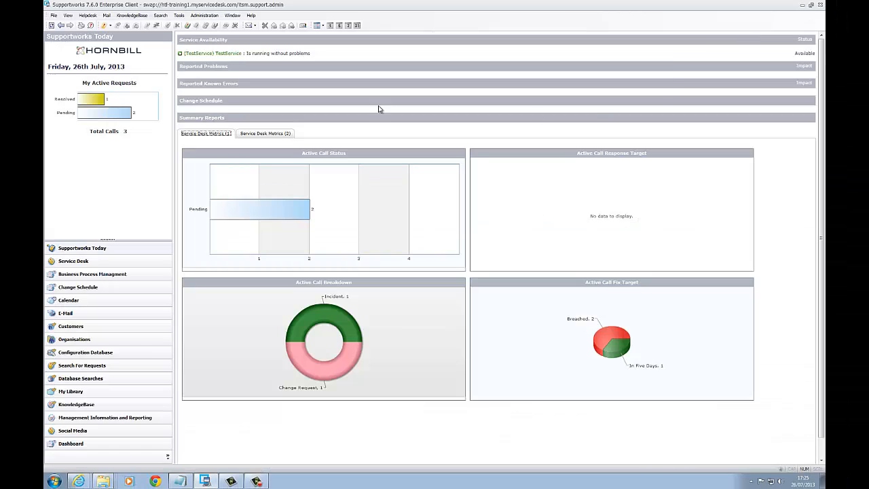
- Open the Hardware category from the CMDB categories and configuration types, and open its Desktop configuration type
{"action": "left_click", "coordinate": [53, 15]}
{"action": "mouse_move", "coordinate": [105, 106]}
{"action": "left_click", "coordinate": [163, 109]}
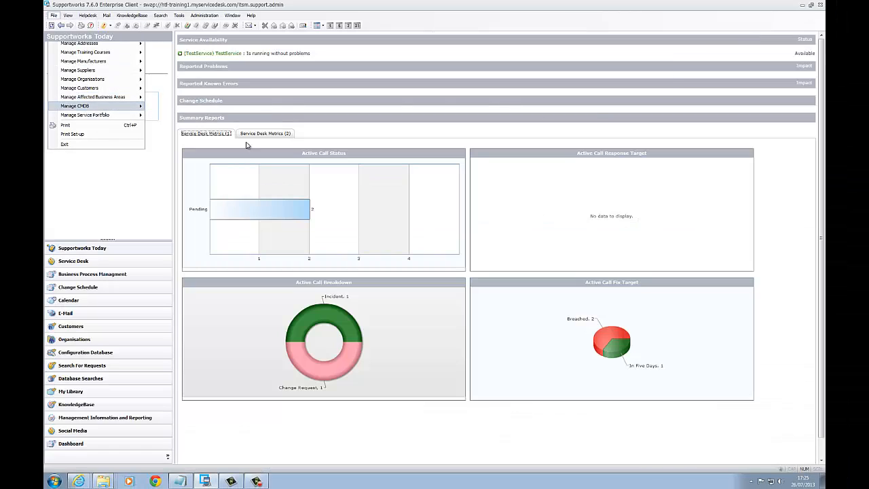
{"action": "double_click", "coordinate": [194, 158]}
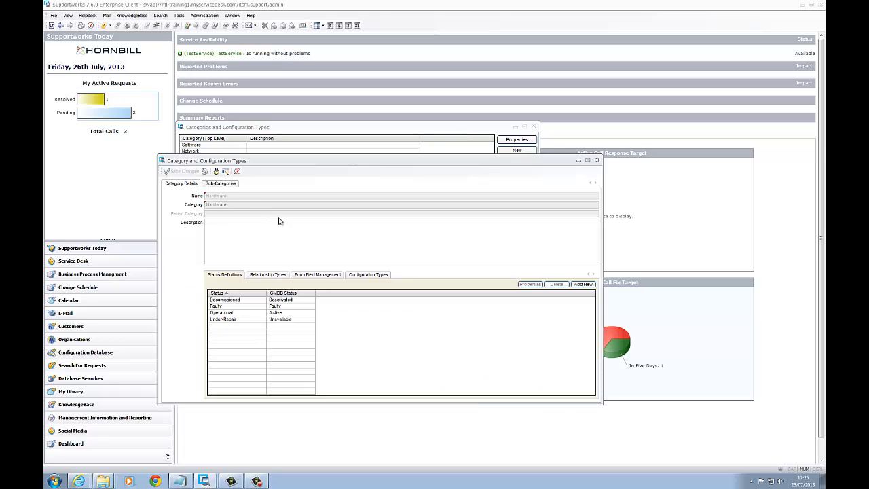
{"action": "left_click", "coordinate": [368, 274]}
{"action": "double_click", "coordinate": [230, 299]}
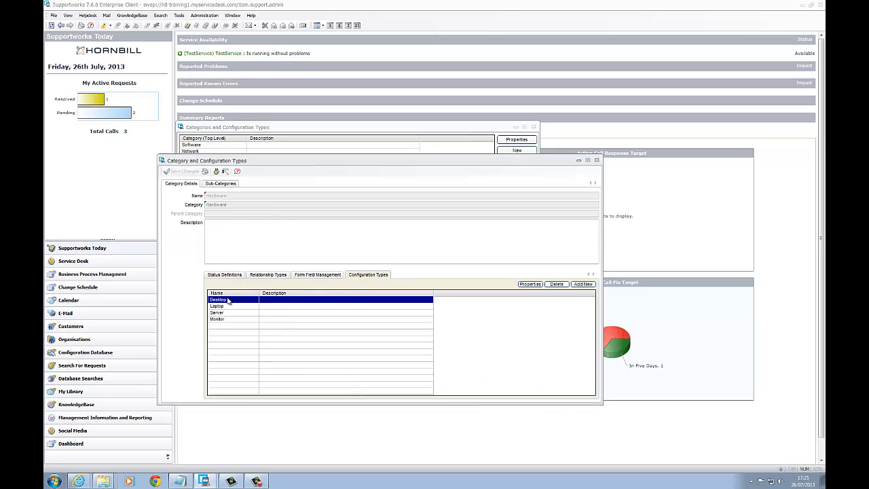
- Open the config_itemi.description managed field of the Desktop type and select its whole error message text
{"action": "left_click", "coordinate": [220, 132]}
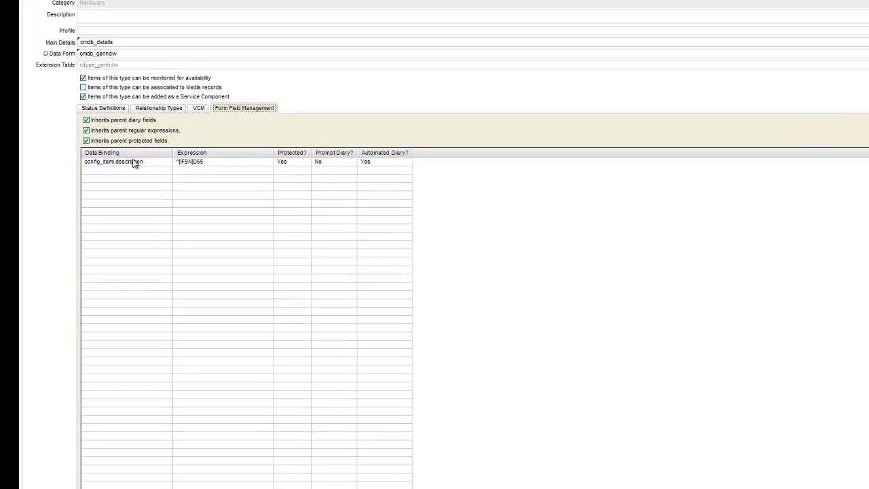
{"action": "double_click", "coordinate": [132, 175]}
{"action": "left_click_drag", "start_coordinate": [410, 252], "coordinate": [171, 271]}
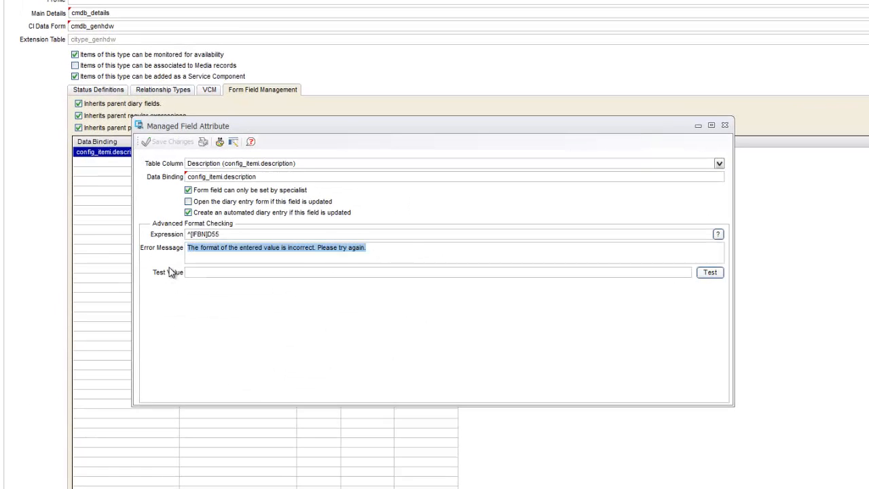